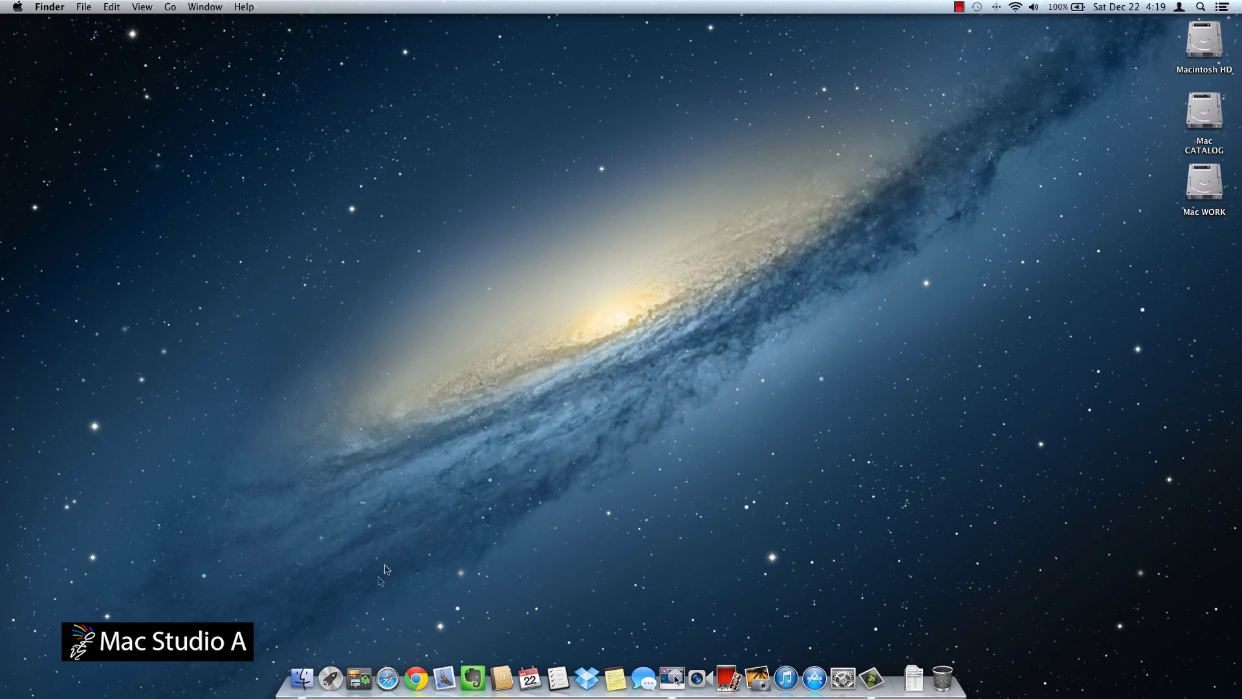
Step: Open Launchpad from the Dock to show the grid of installed apps
{"action": "left_click", "coordinate": [331, 677]}
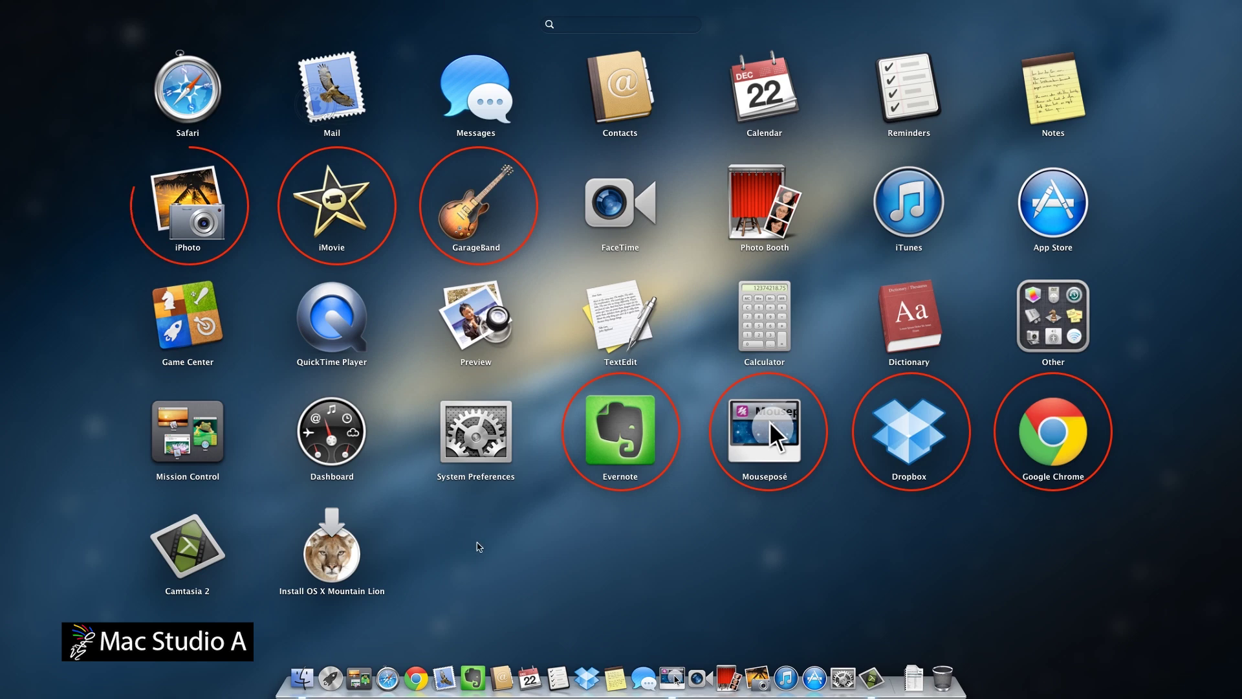
Step: Dismiss Launchpad to get back to the Finder desktop with Mac2 XHD and WINDOWS XHD
{"action": "left_click", "coordinate": [484, 547]}
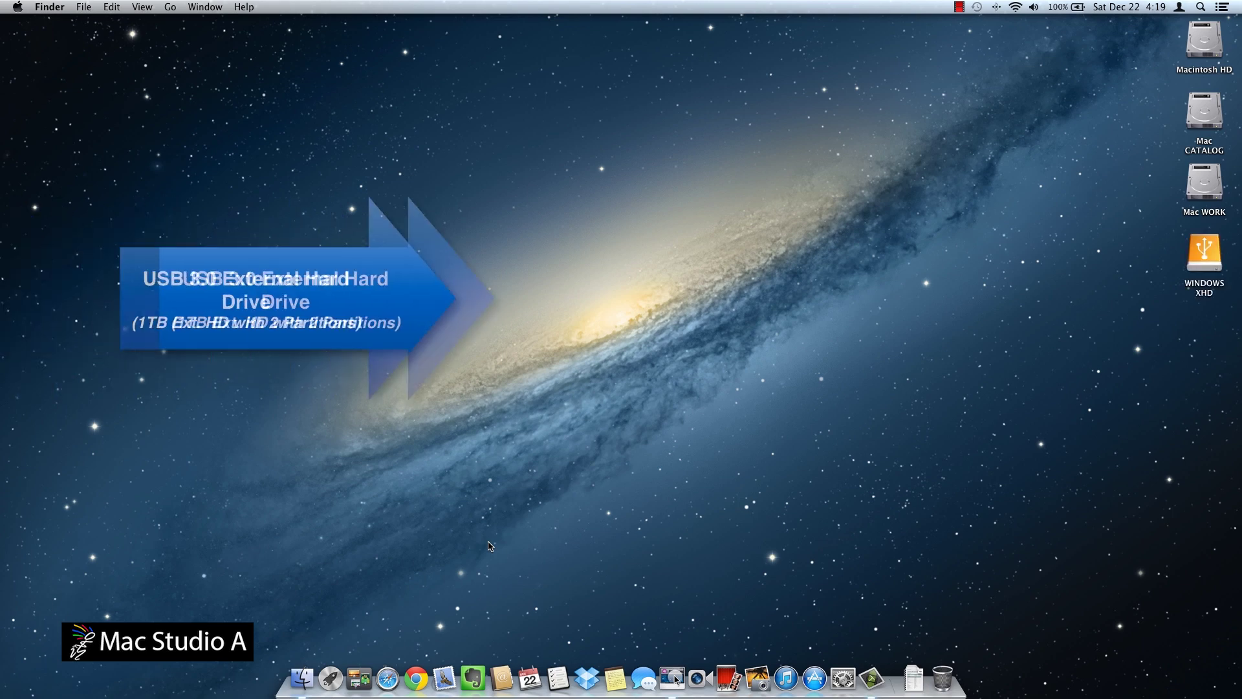
Step: Launch Disk Utility from Launchpad's Other folder
{"action": "left_click", "coordinate": [330, 676]}
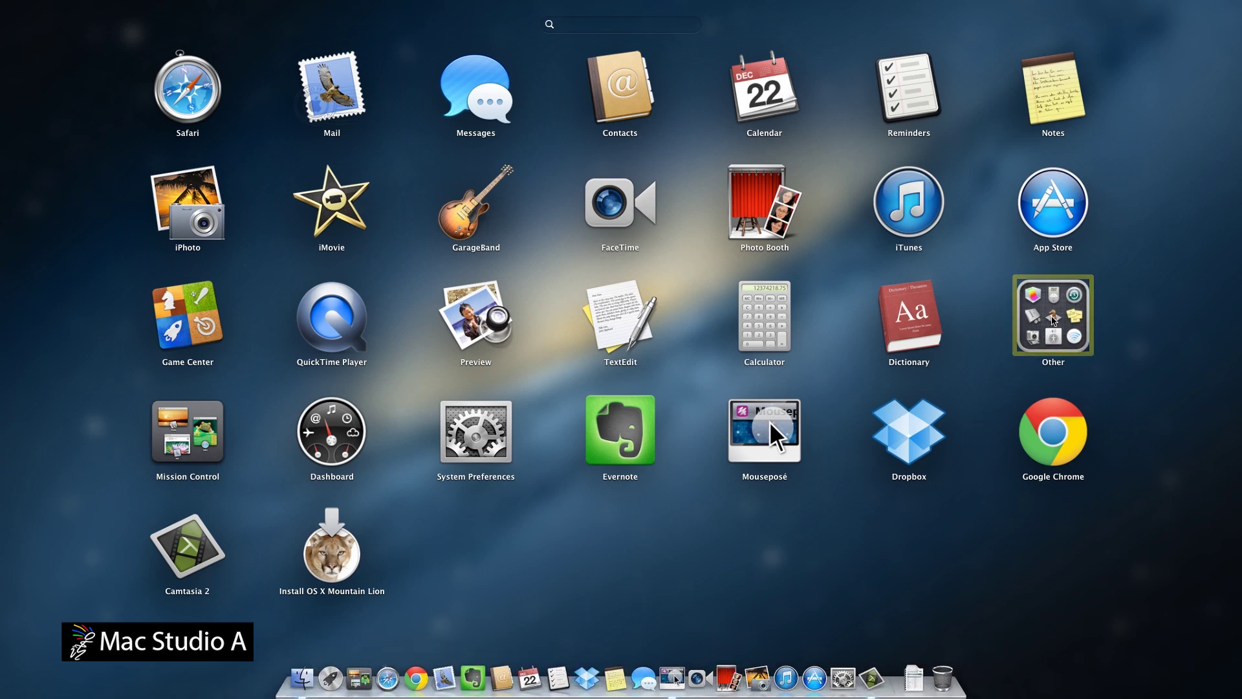
{"action": "left_click", "coordinate": [1052, 326]}
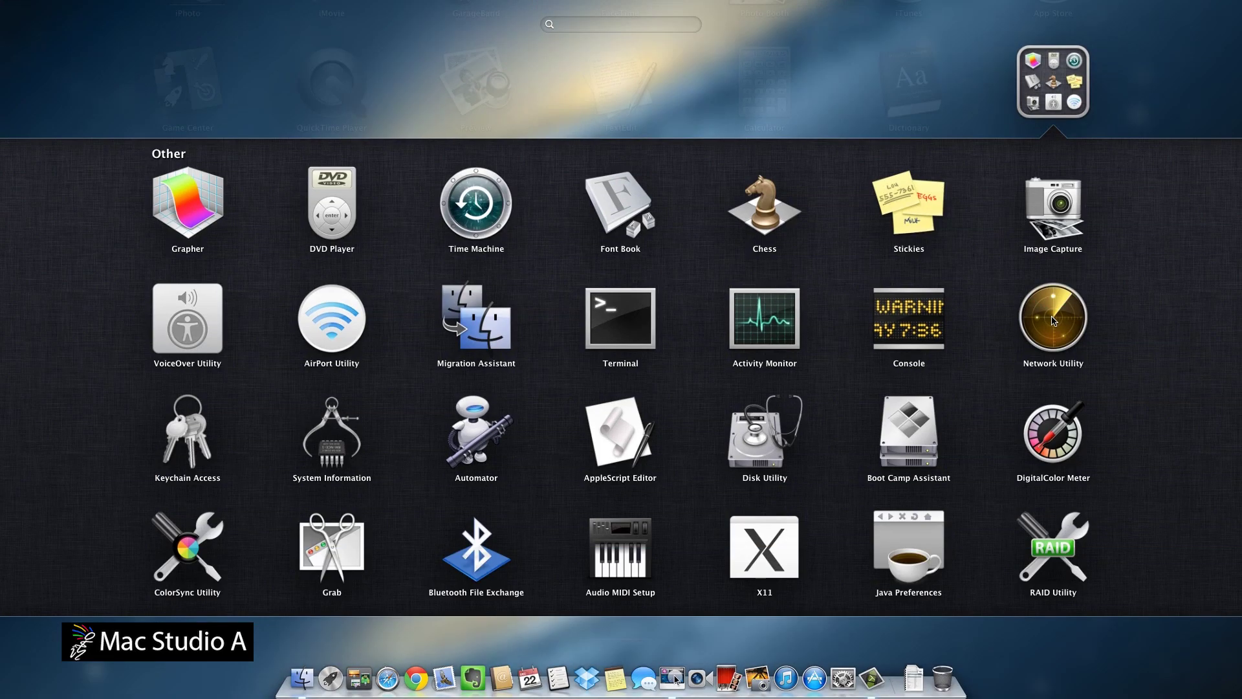
{"action": "left_click", "coordinate": [755, 439]}
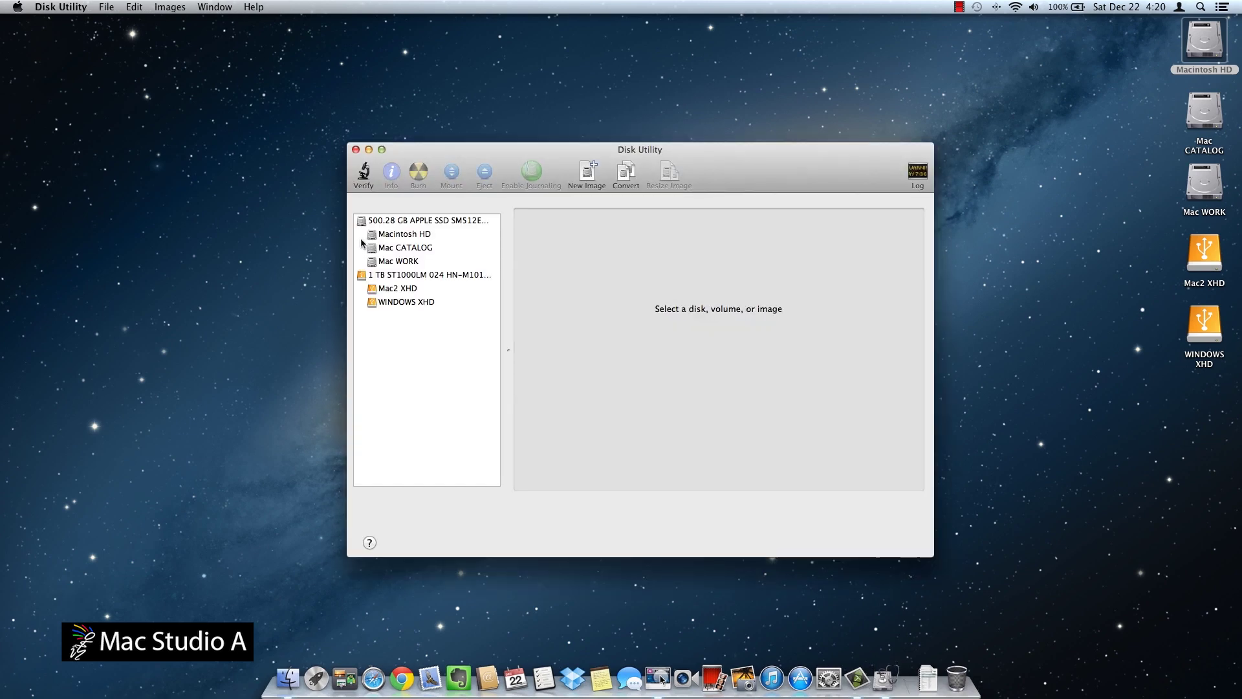
Step: Start a new disk image from a folder via File > New > Disk Image from Folder
{"action": "left_click", "coordinate": [107, 7]}
{"action": "mouse_move", "coordinate": [161, 35]}
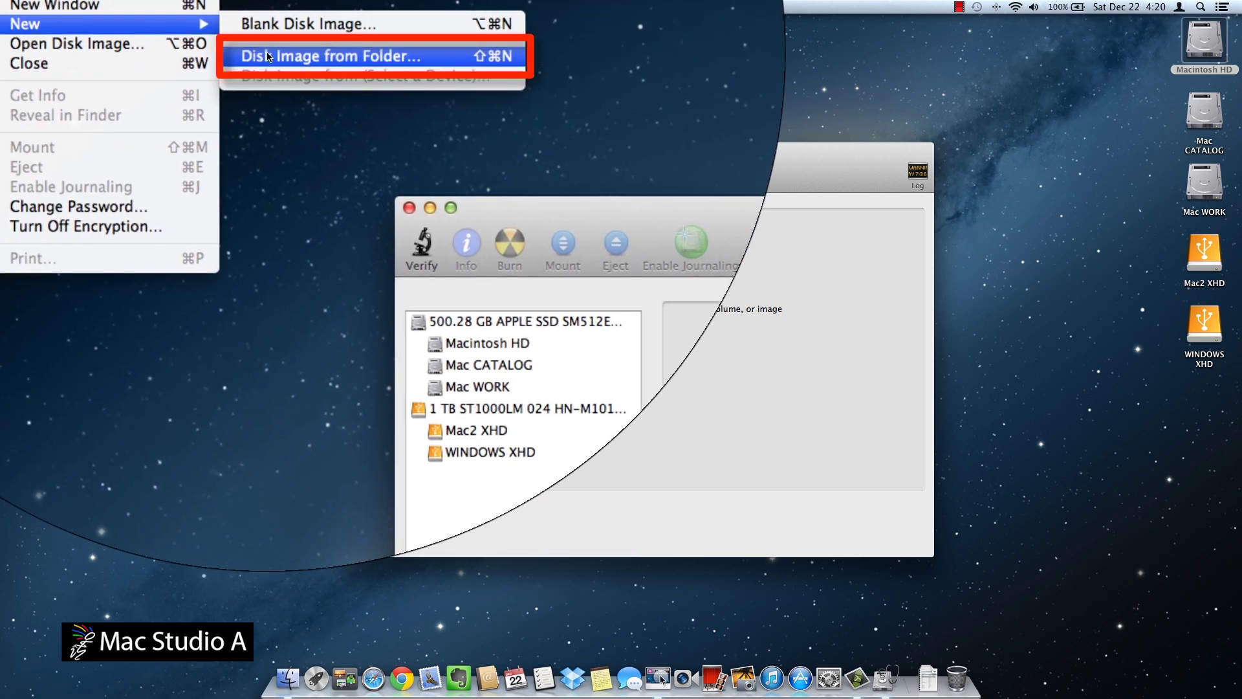
{"action": "left_click", "coordinate": [269, 57]}
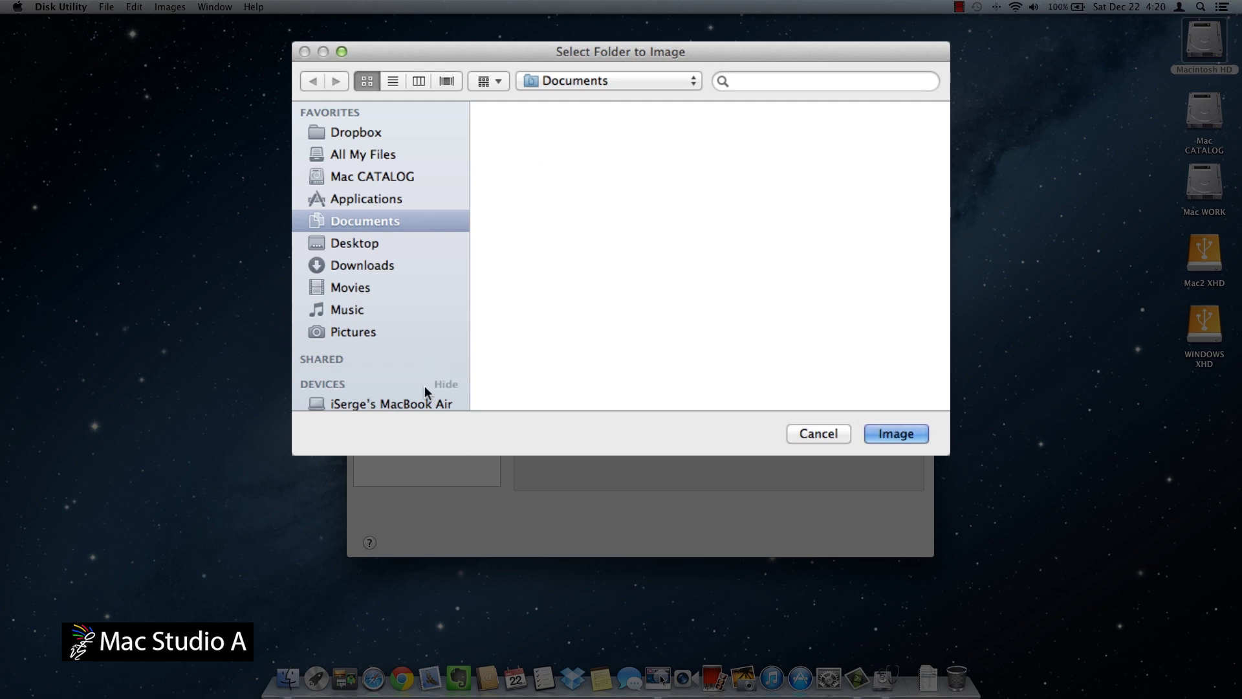
Step: Choose Macintosh HD under the computer's devices as the folder to image
{"action": "scroll", "coordinate": [425, 386], "scroll_direction": "down", "scroll_amount": 5}
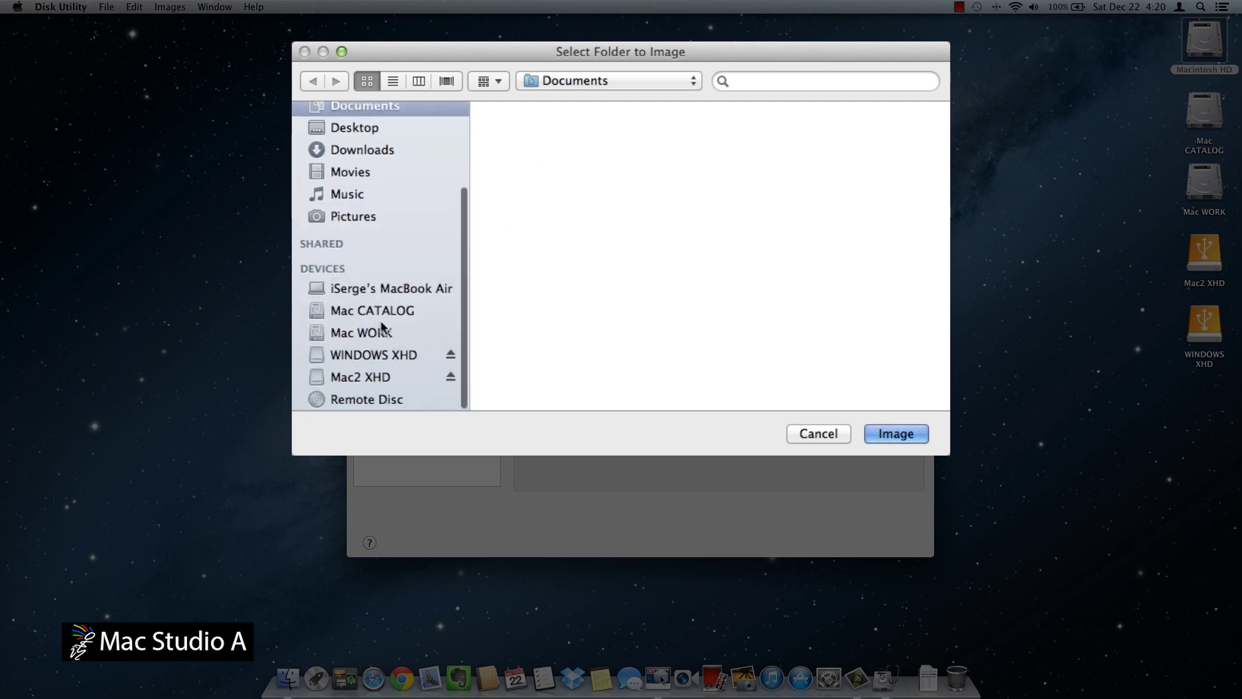
{"action": "left_click", "coordinate": [386, 289]}
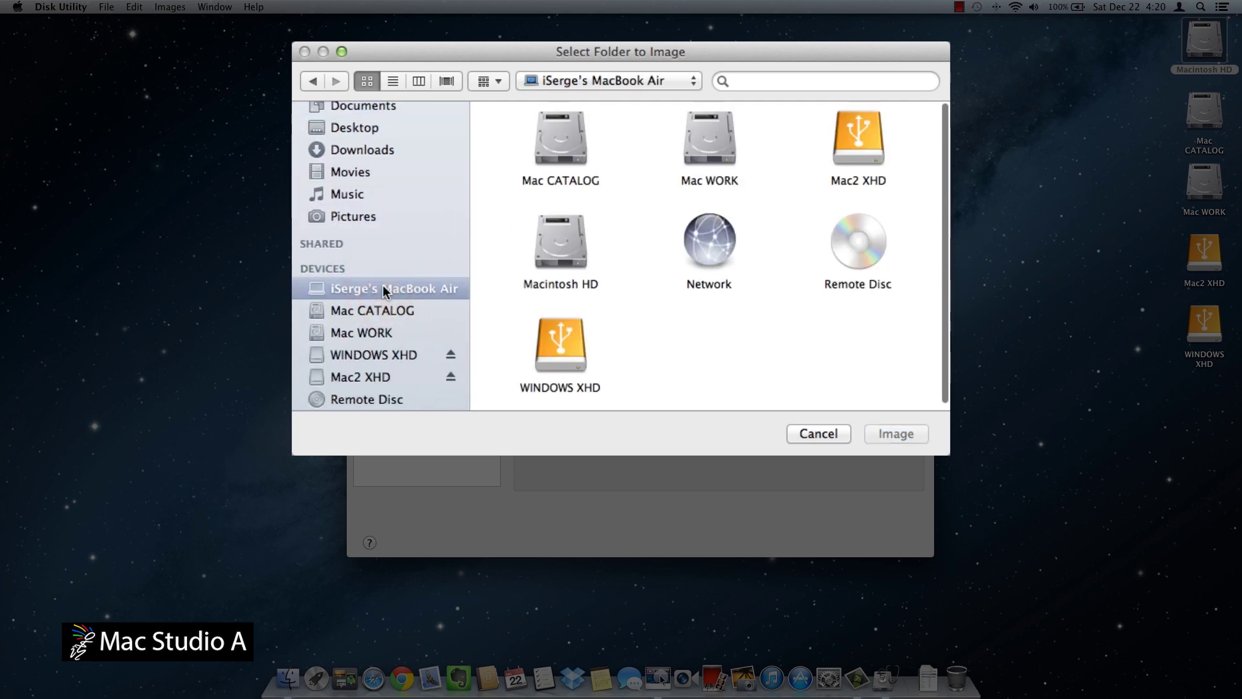
{"action": "left_click", "coordinate": [559, 288]}
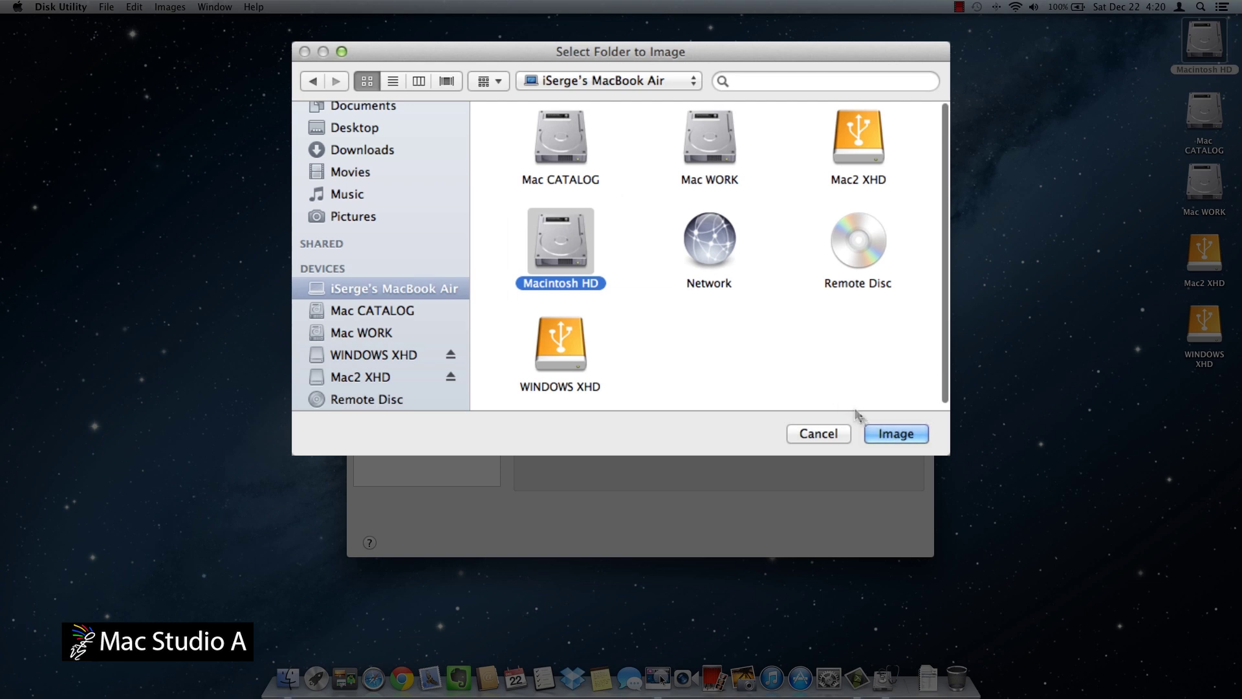
{"action": "left_click", "coordinate": [900, 435]}
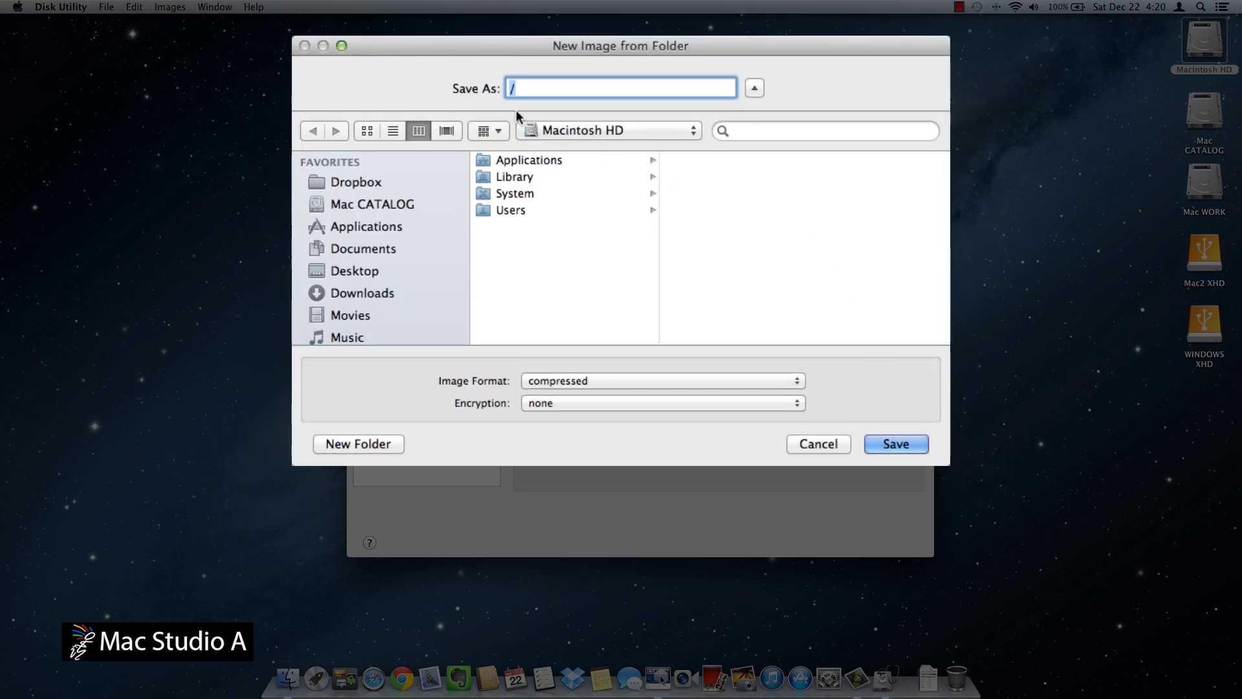
Step: Name the image MacOSXImageDec222012 and set the Mac2 XHD drive as its save location
{"action": "type", "text": "Mac"}
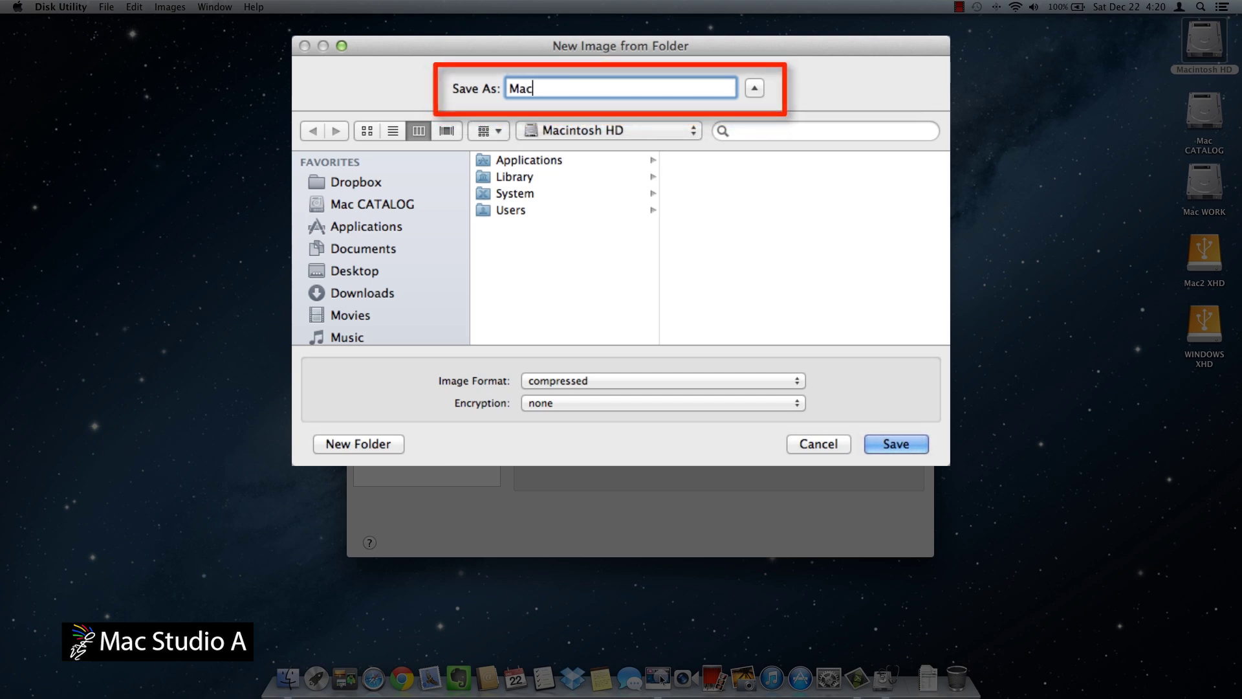
{"action": "type", "text": "OSXIm"}
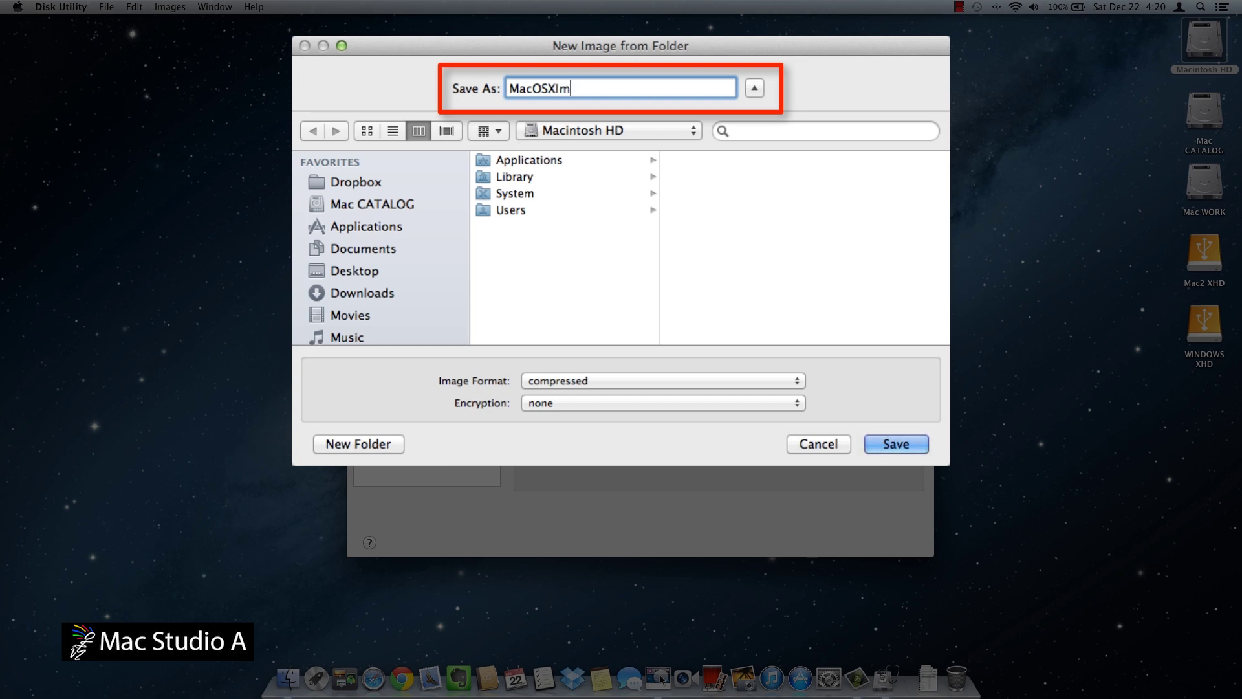
{"action": "type", "text": "ageDec222012"}
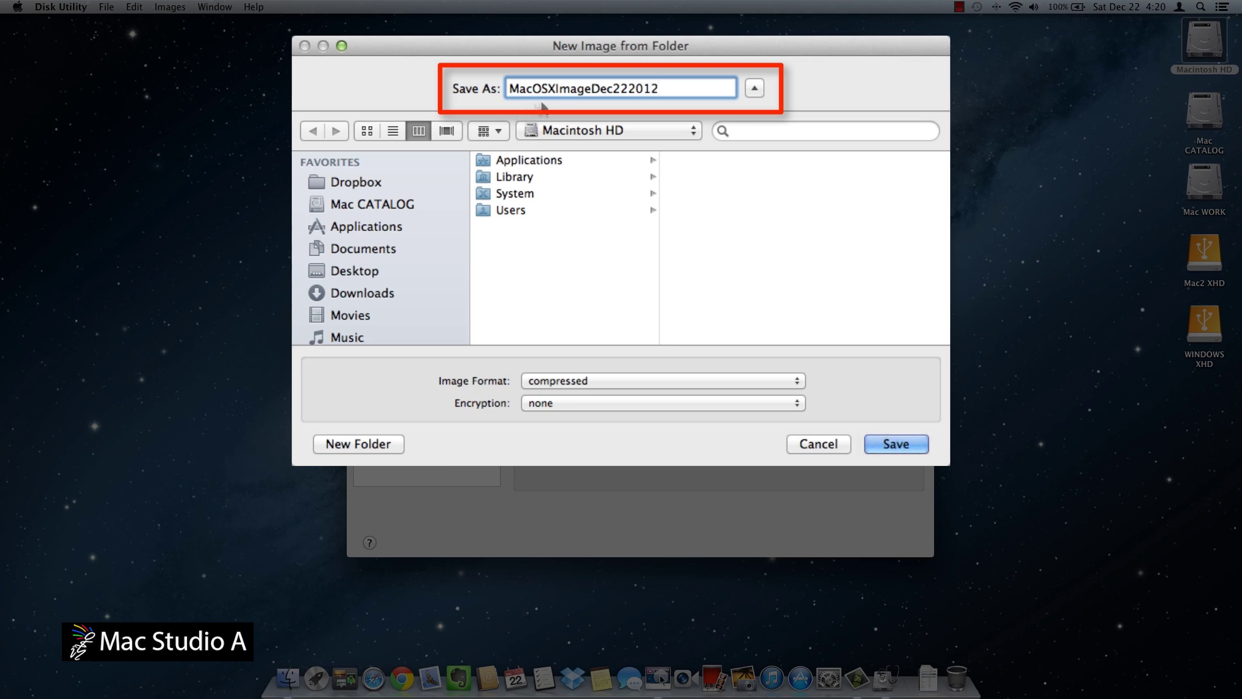
{"action": "left_click", "coordinate": [755, 89]}
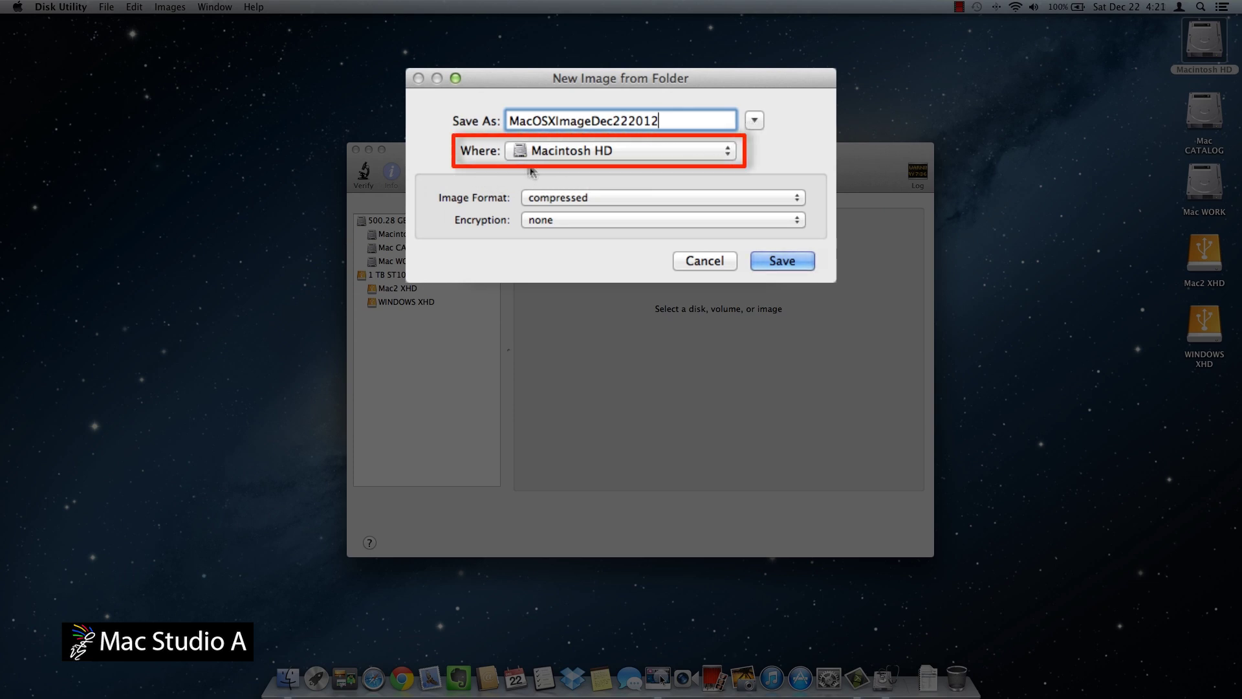
{"action": "left_click", "coordinate": [726, 148]}
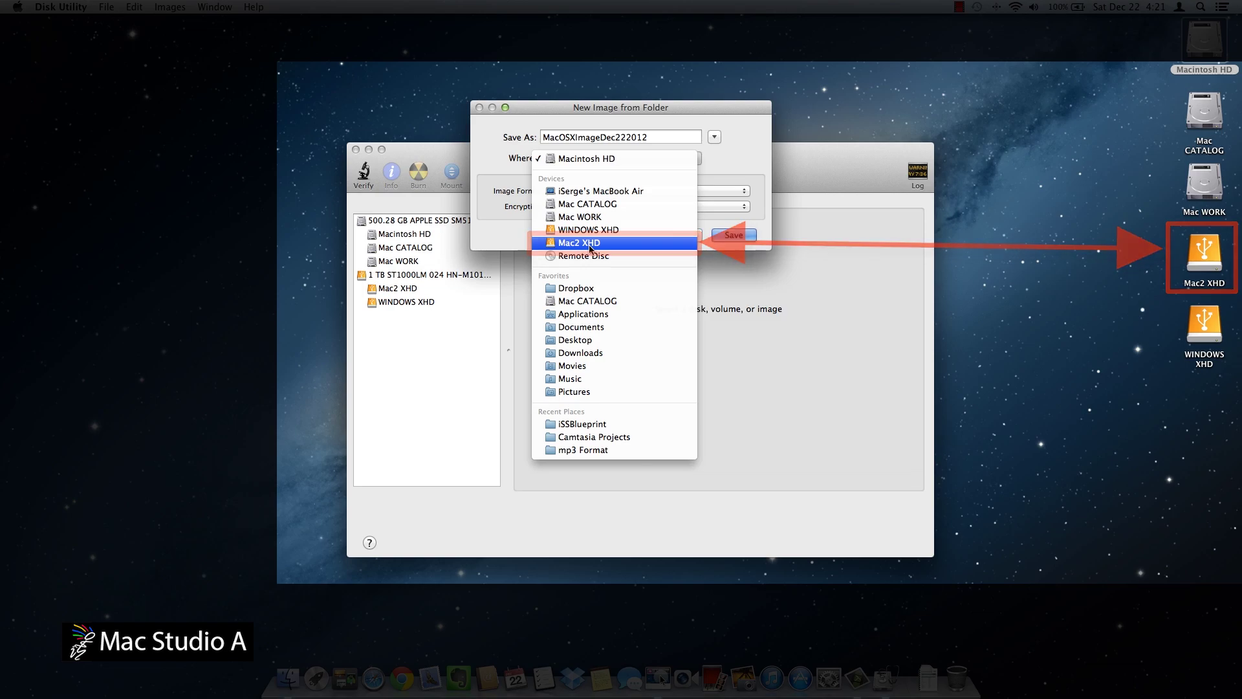
{"action": "left_click", "coordinate": [590, 250]}
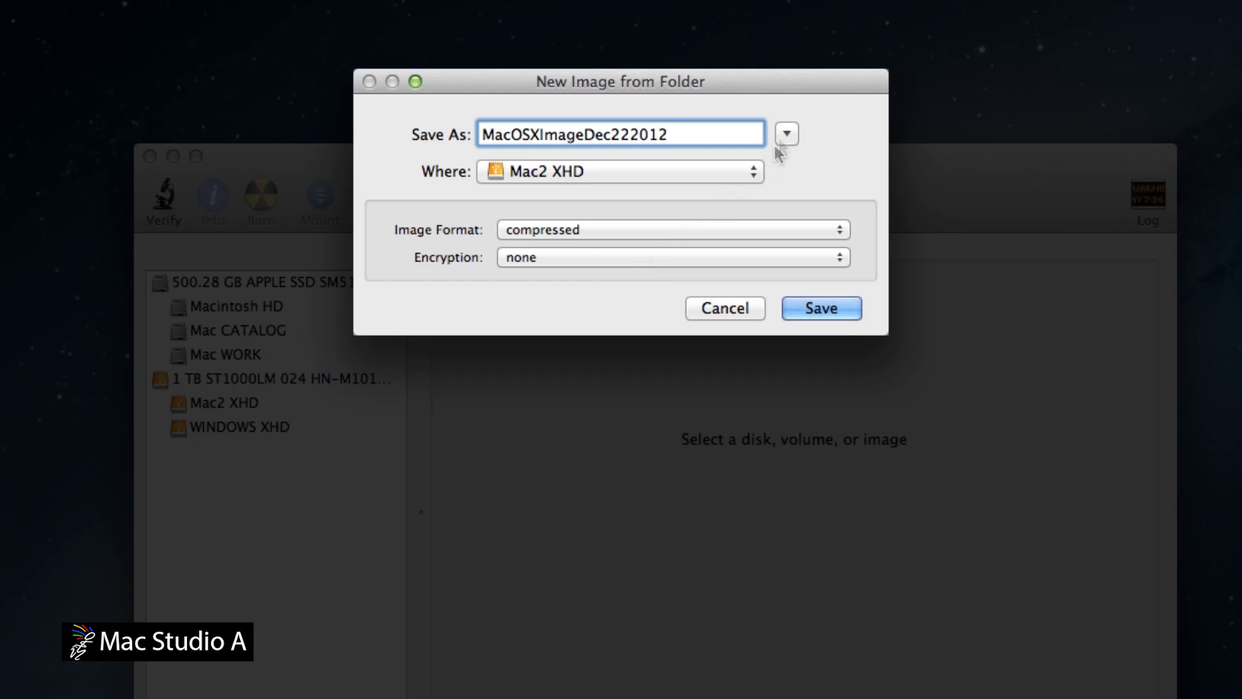
{"action": "left_click", "coordinate": [788, 134]}
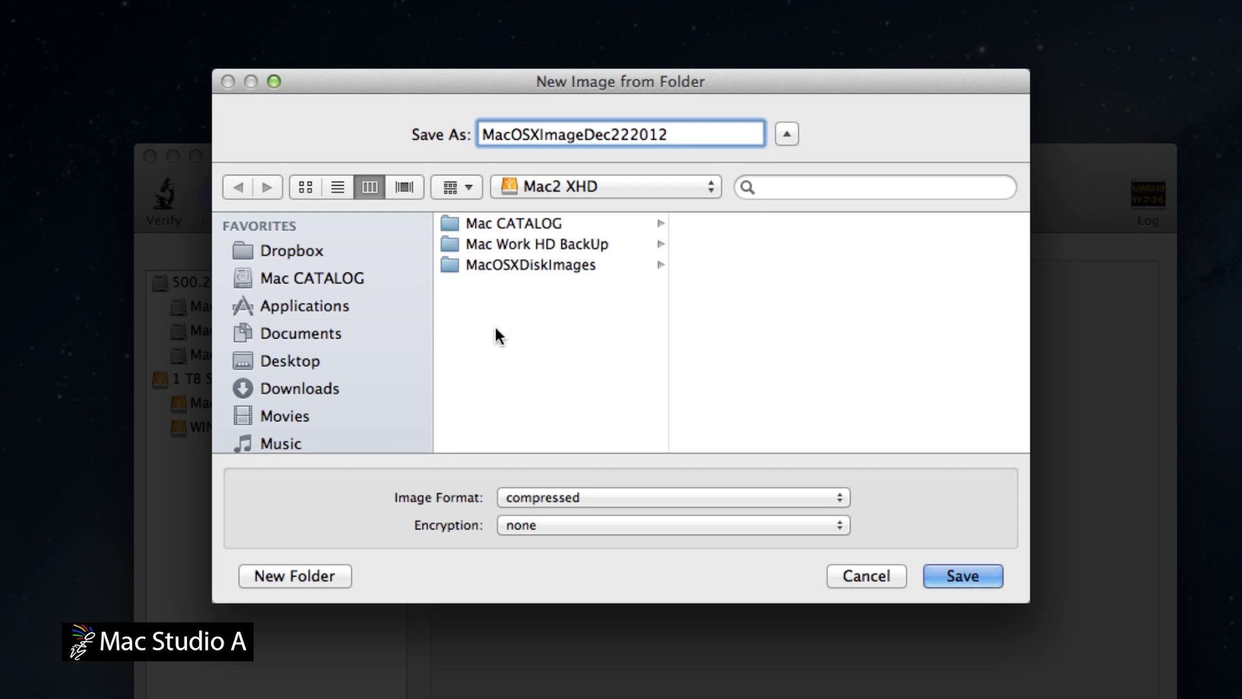
Step: Create a LatestMacImage folder on Mac2 XHD, select it, and save the compressed image there
{"action": "left_click", "coordinate": [288, 577]}
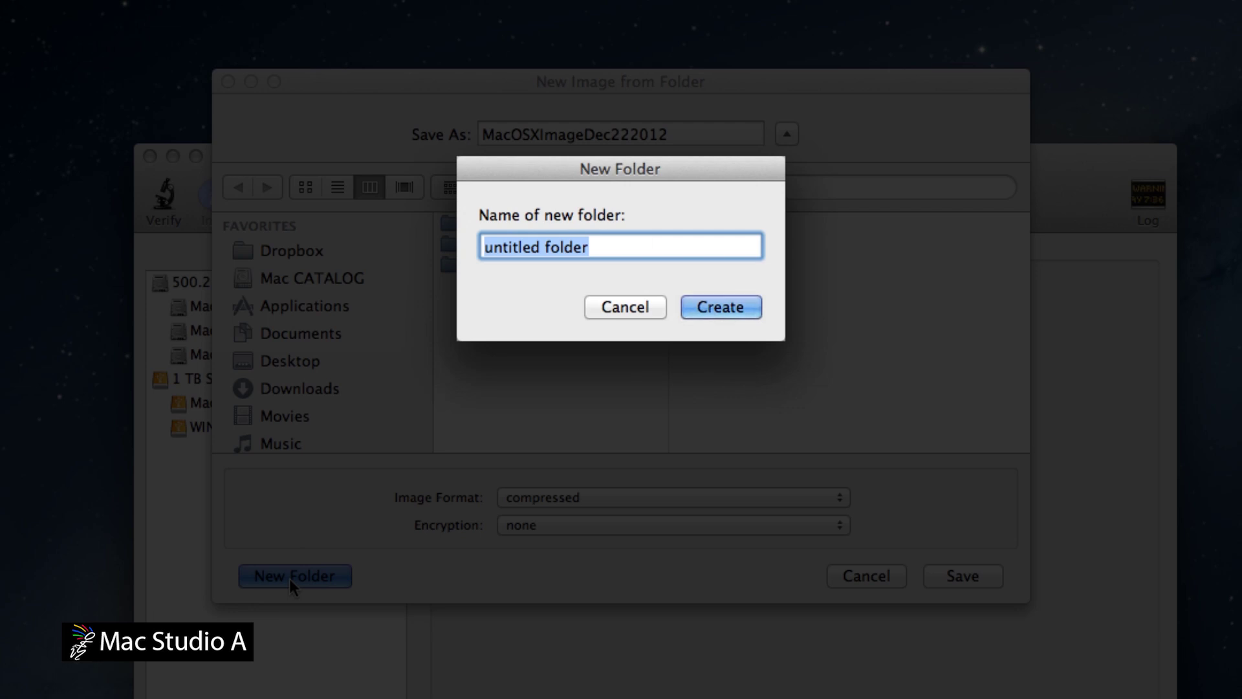
{"action": "type", "text": "Late"}
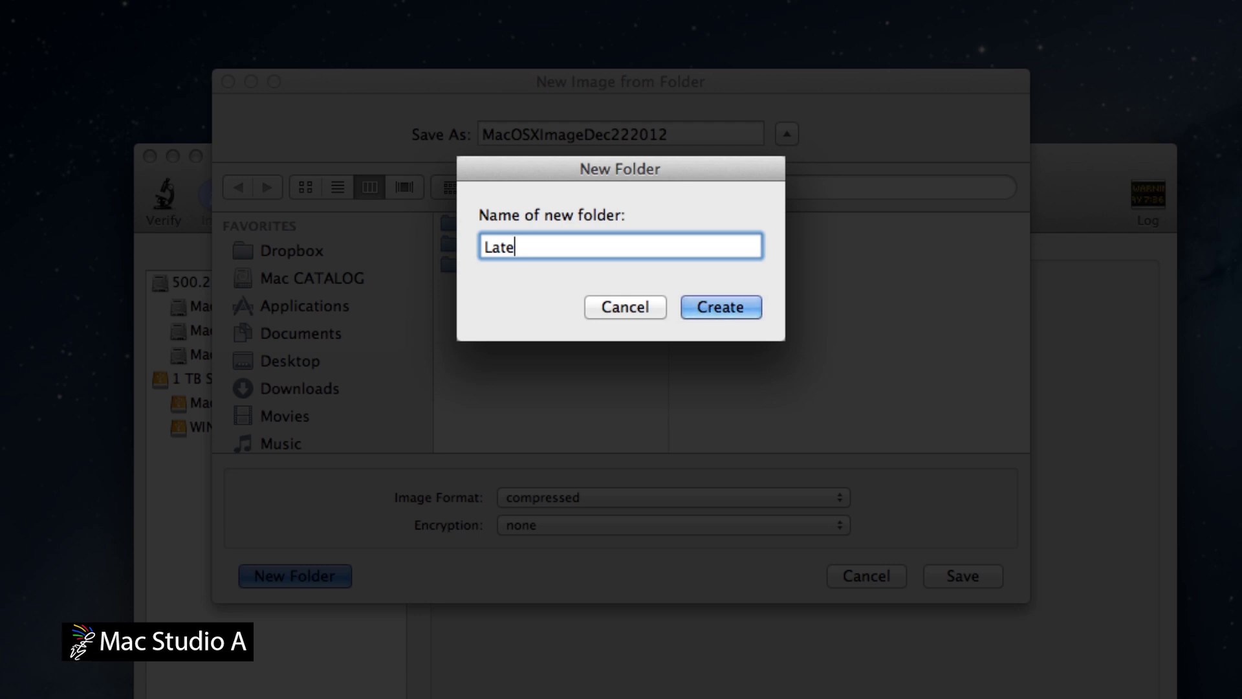
{"action": "type", "text": "stMacIma"}
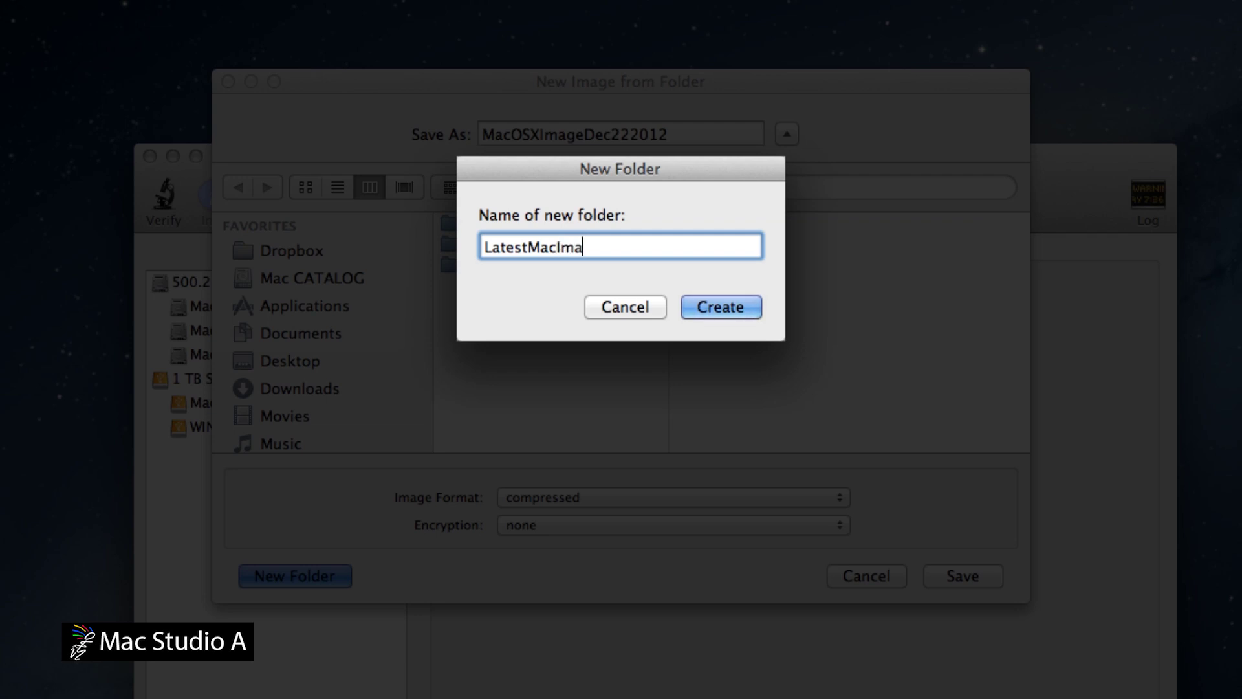
{"action": "type", "text": "ge"}
{"action": "left_click", "coordinate": [727, 305]}
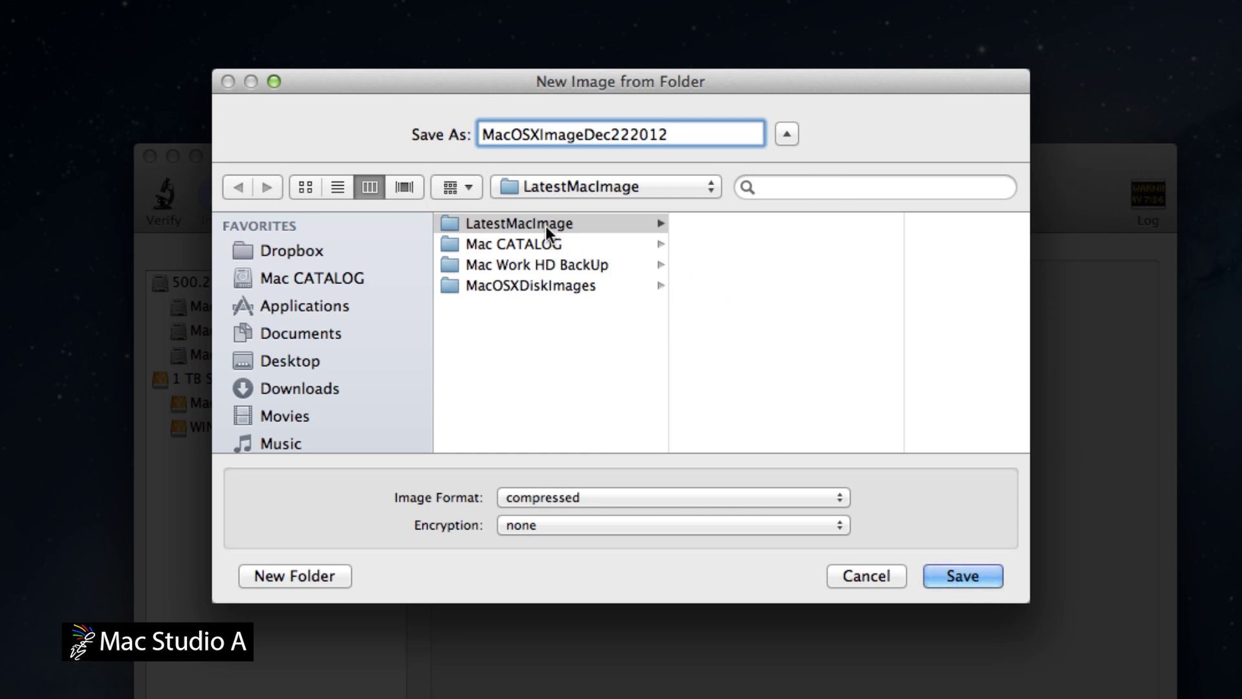
{"action": "left_click", "coordinate": [546, 227]}
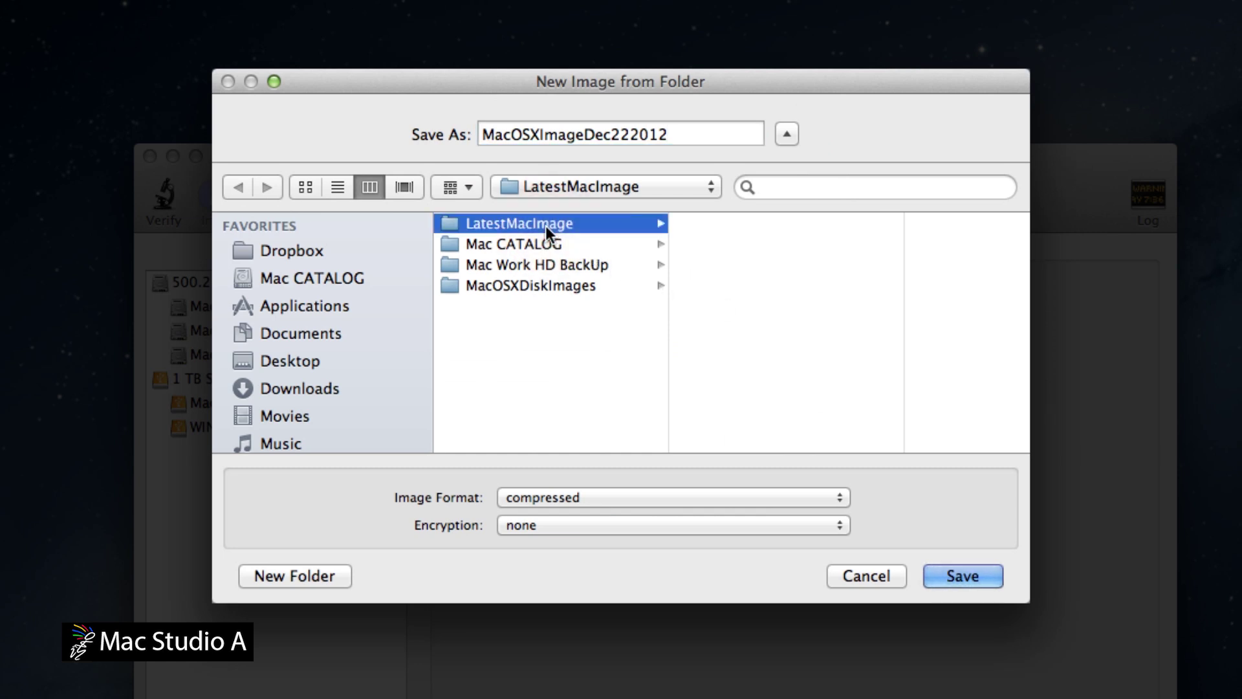
{"action": "left_click", "coordinate": [962, 576]}
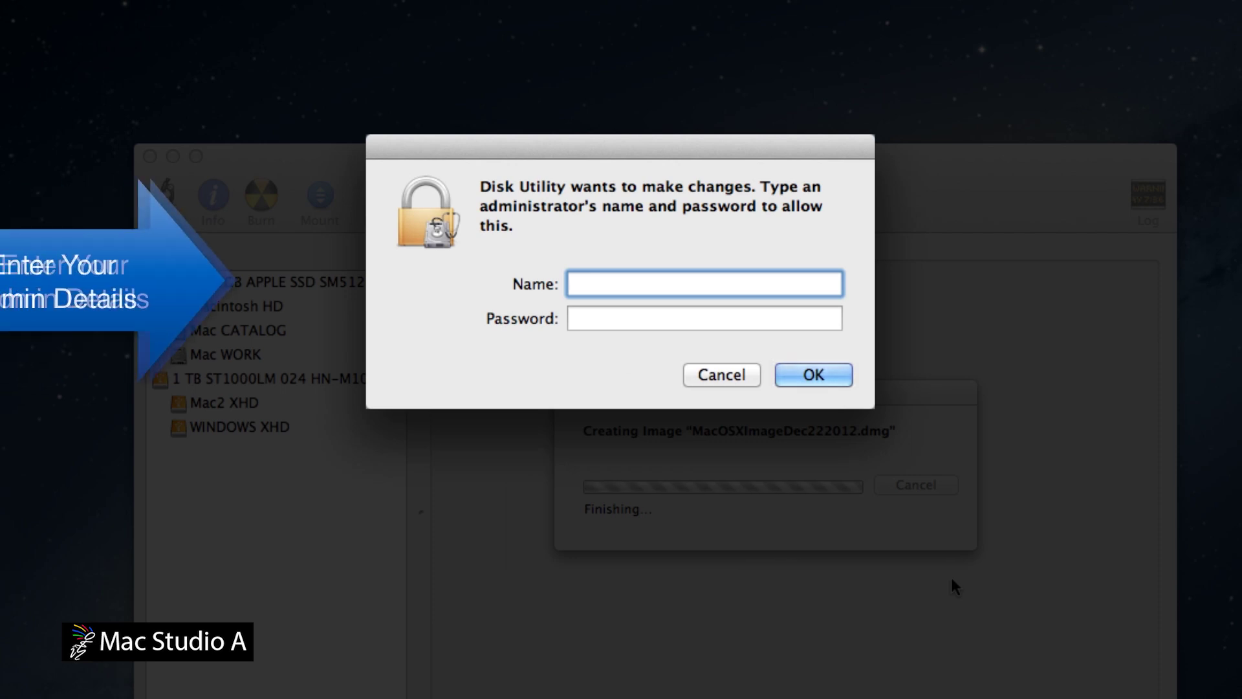
Step: Enter the administrator name and password to authorise creating MacOSXImageDec222012.dmg
{"action": "type", "text": "iSerge"}
{"action": "key", "text": "Tab"}
{"action": "type", "text": "••••••"}
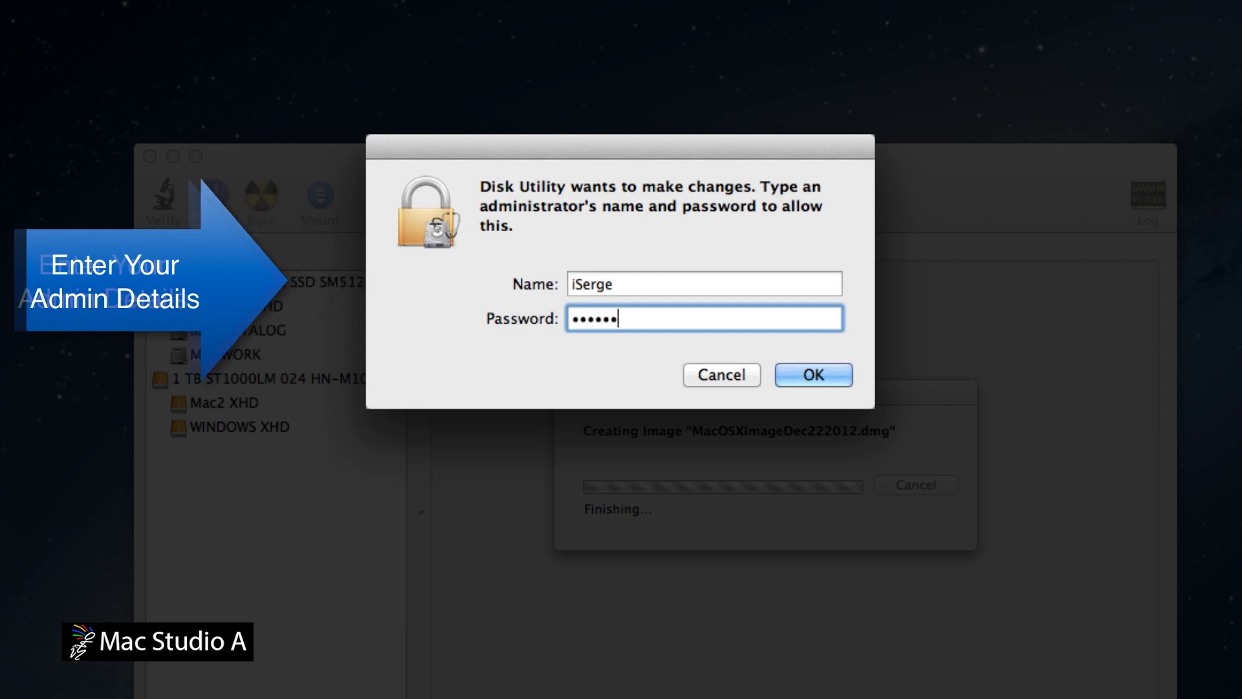
{"action": "type", "text": "•••••••••"}
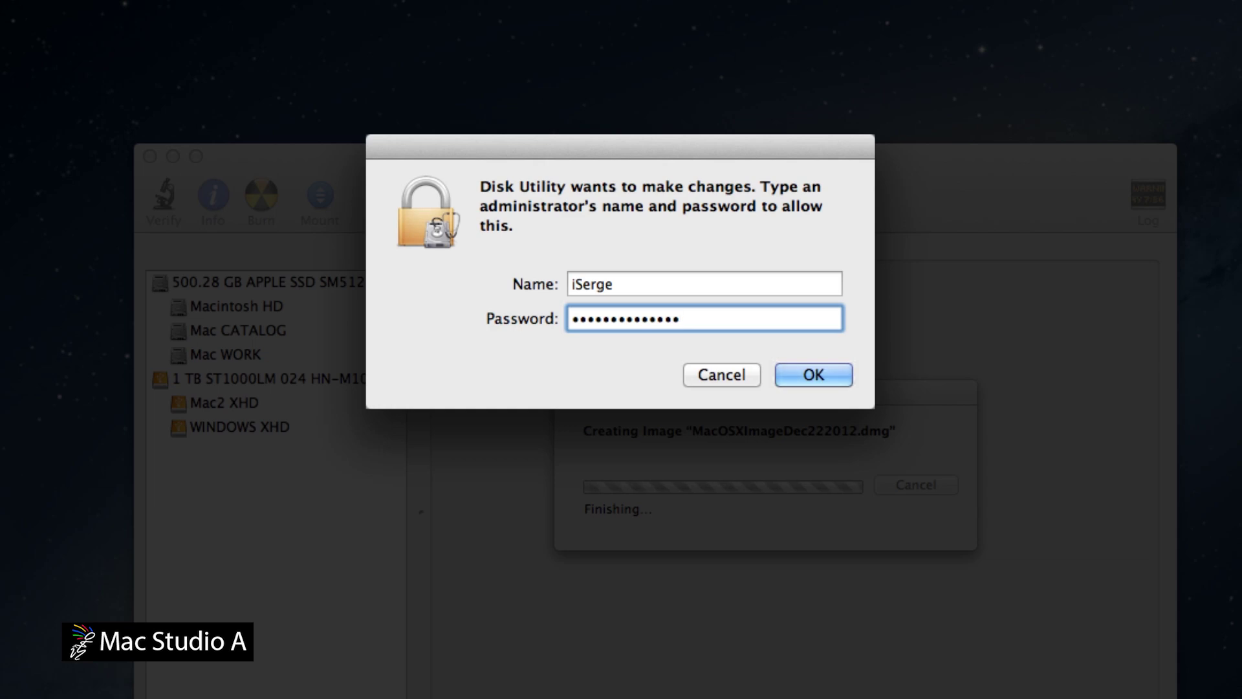
{"action": "left_click", "coordinate": [836, 377]}
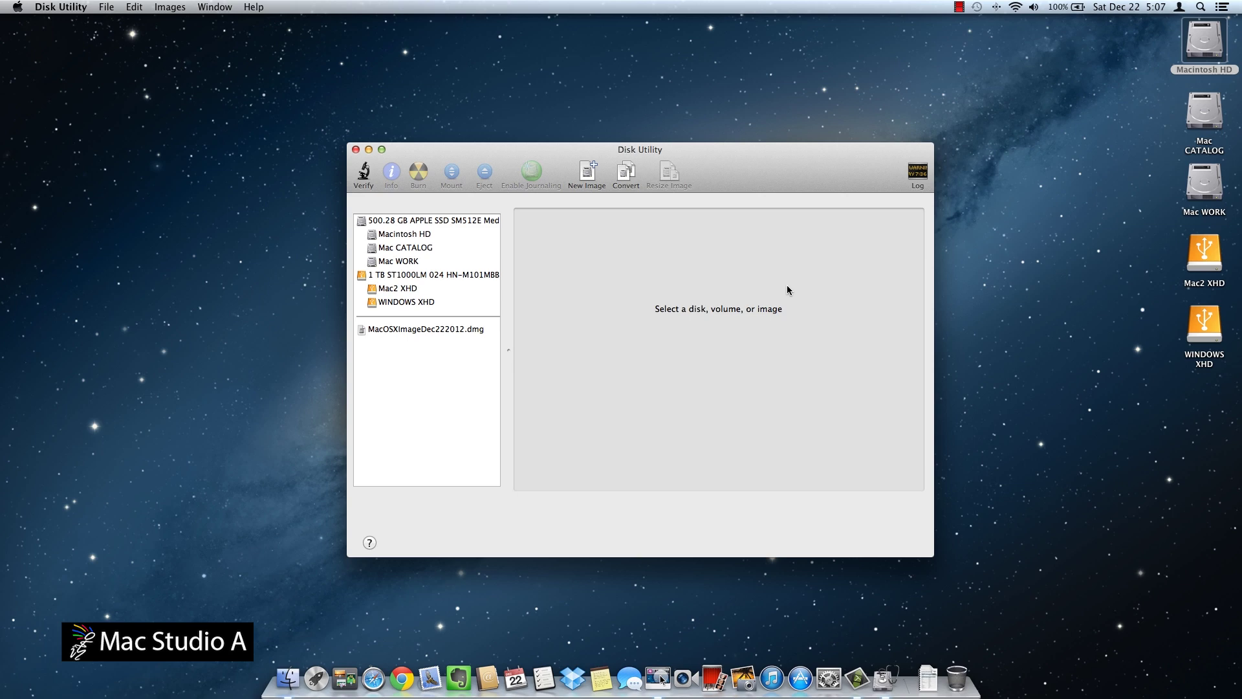
Step: Select MacOSXImageDec222012.dmg and run Images > Scan Image for Restore
{"action": "left_click", "coordinate": [423, 330]}
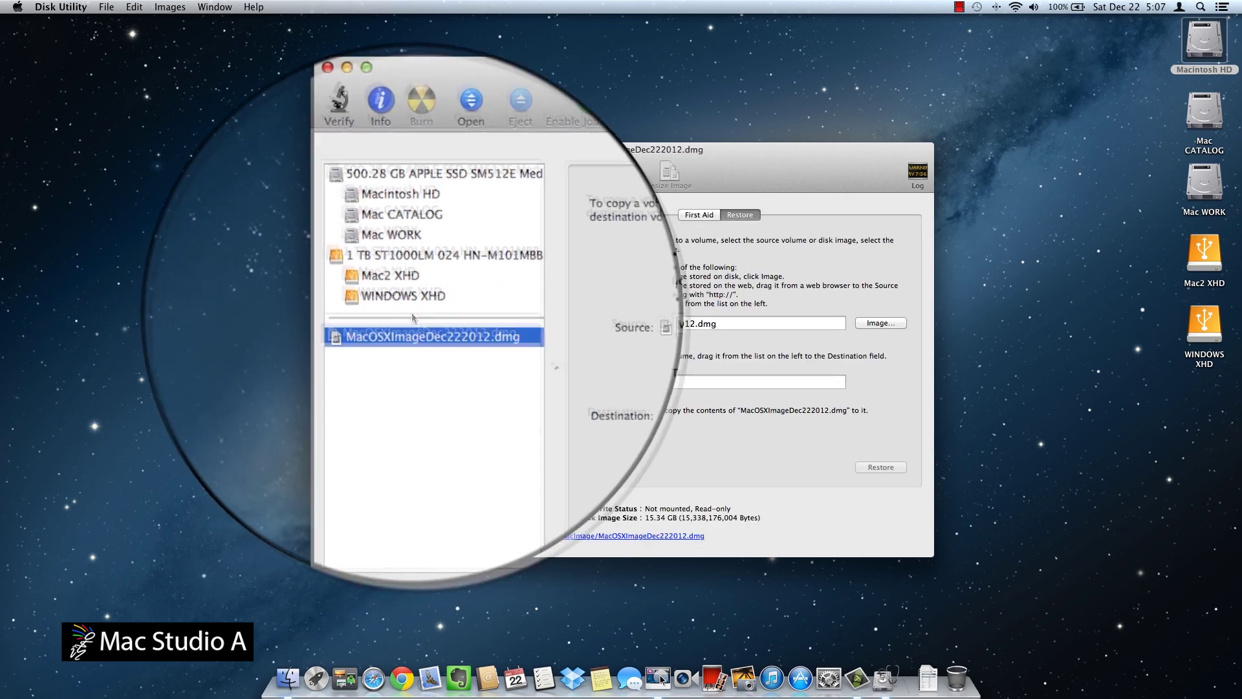
{"action": "left_click", "coordinate": [170, 6]}
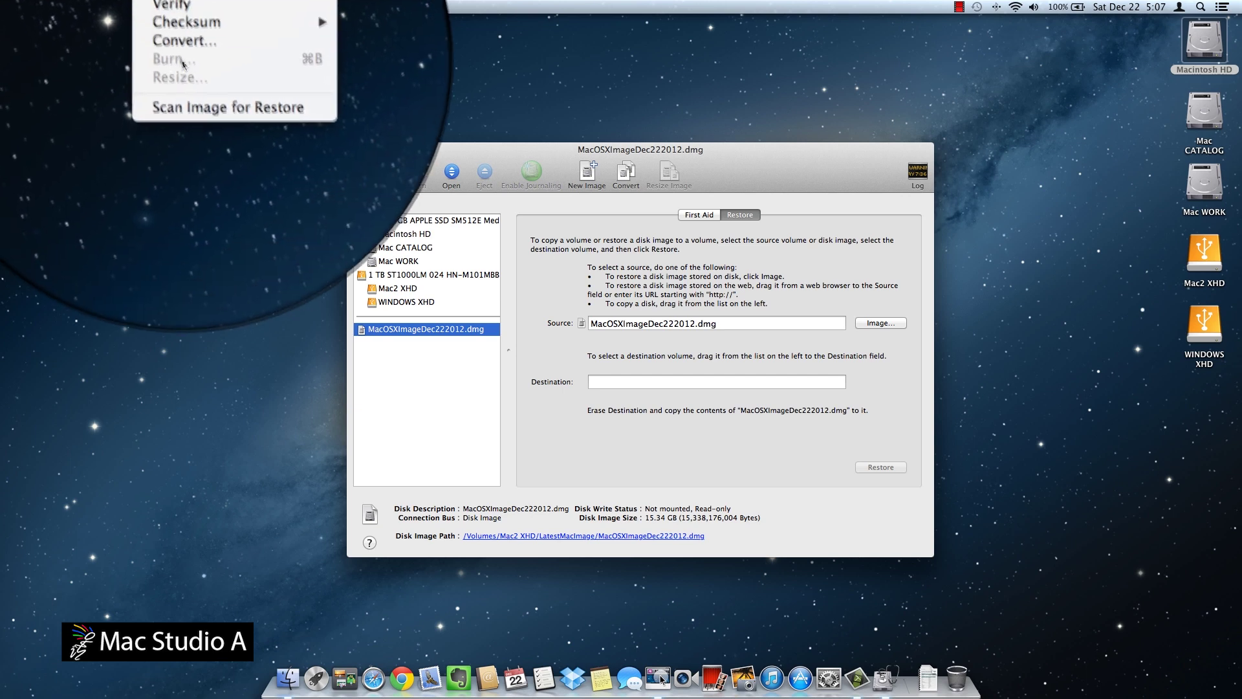
{"action": "left_click", "coordinate": [185, 96]}
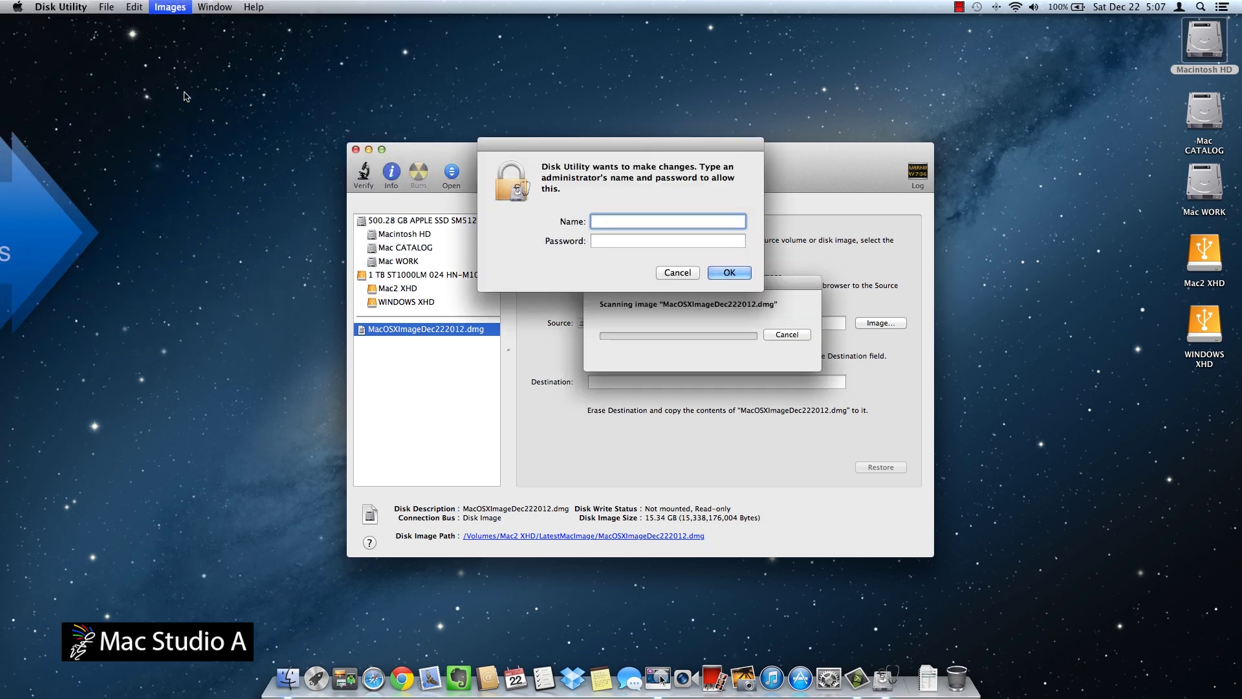
Step: Authorise the scan with the administrator name and password, then dismiss the scan-completed message
{"action": "type", "text": "iS"}
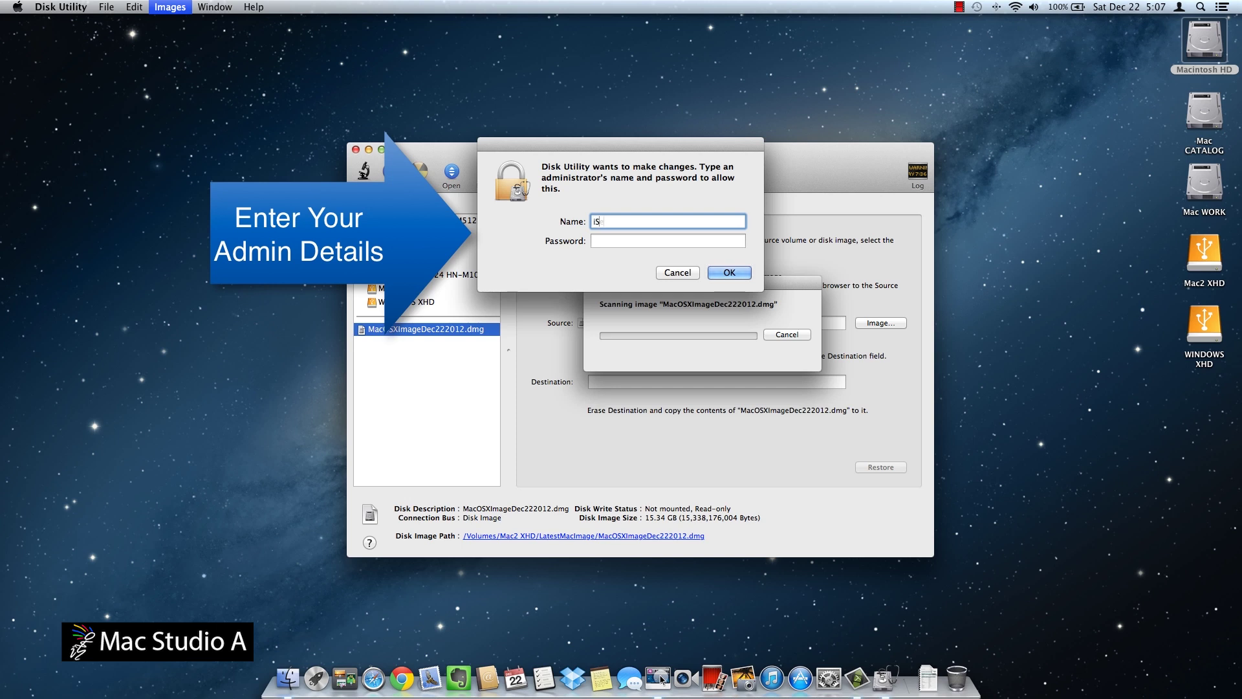
{"action": "type", "text": "ergw"}
{"action": "key", "text": "BackSpace"}
{"action": "type", "text": "e"}
{"action": "key", "text": "Tab"}
{"action": "type", "text": "••••••••••"}
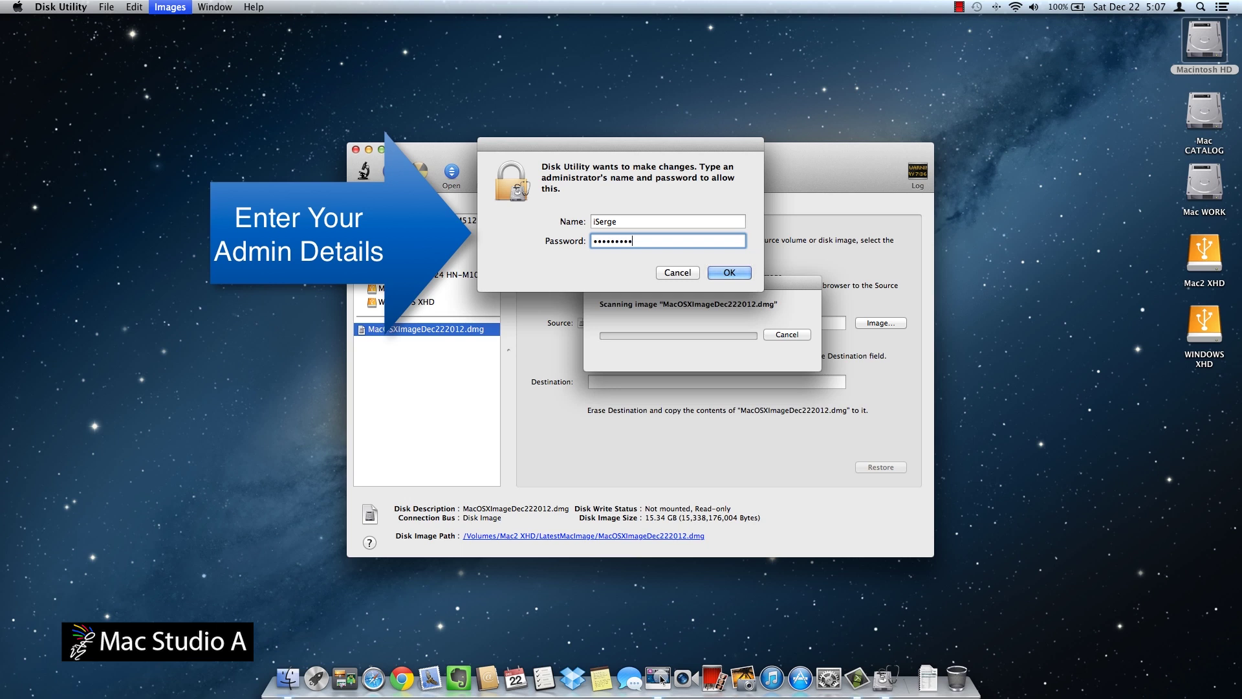
{"action": "type", "text": "••••"}
{"action": "left_click", "coordinate": [730, 273]}
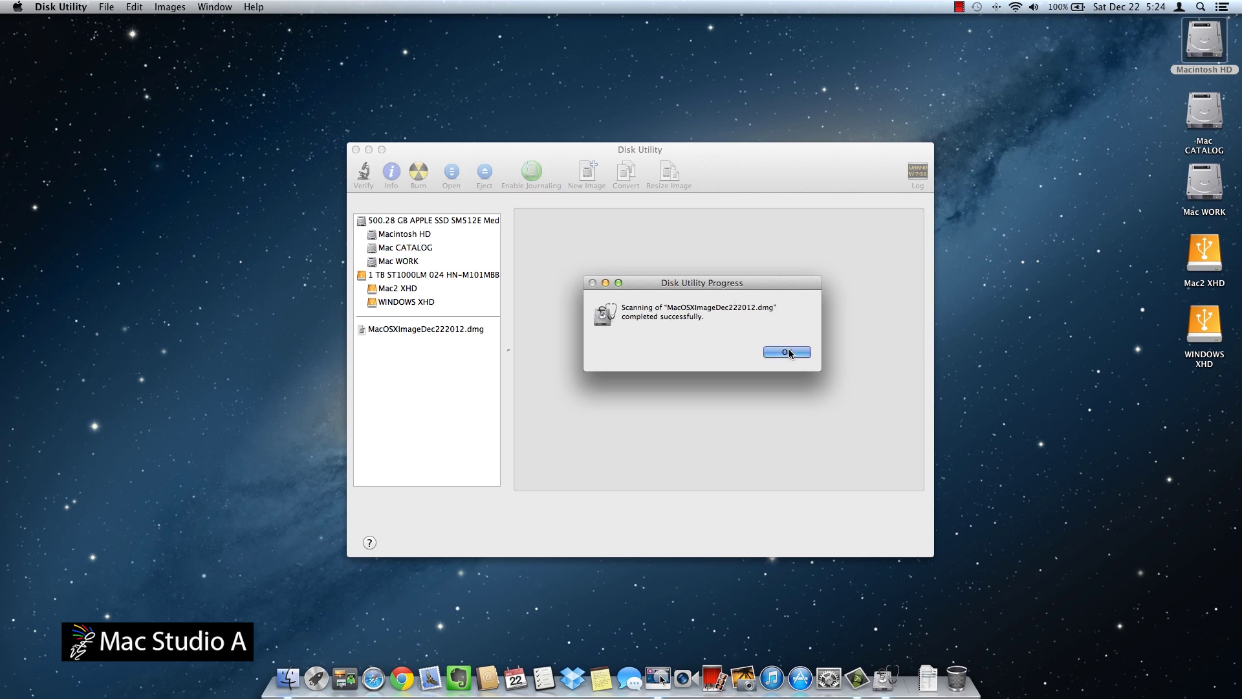
{"action": "left_click", "coordinate": [787, 352]}
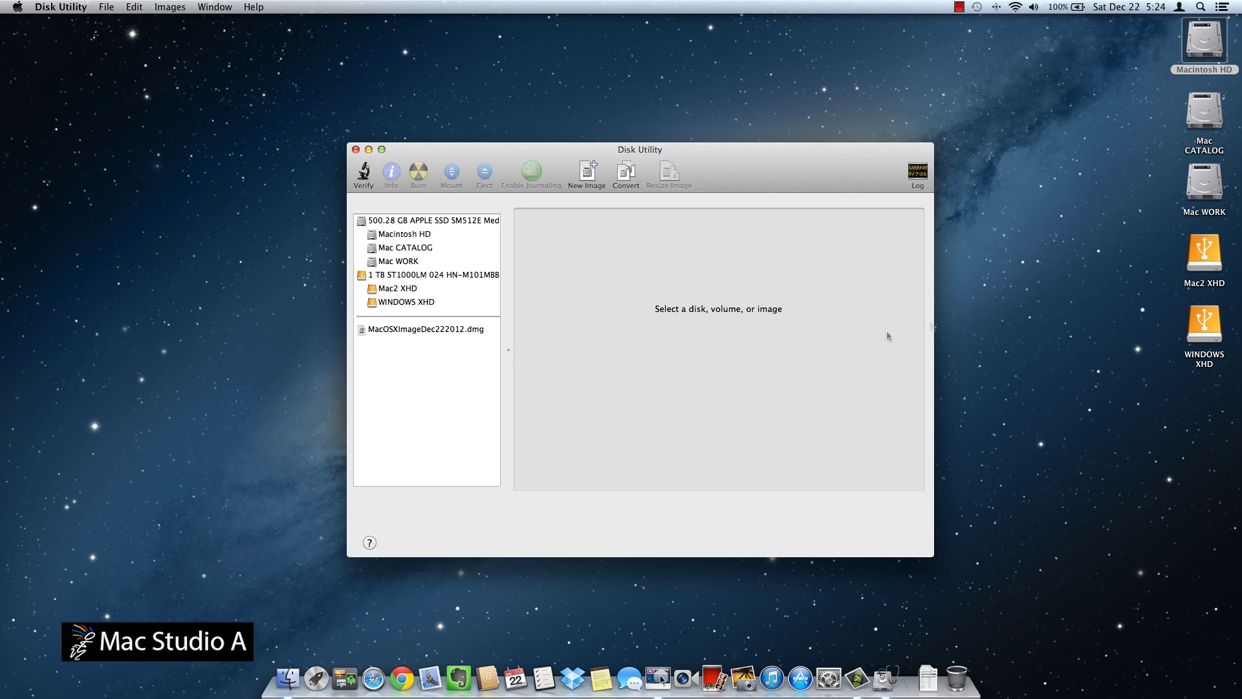
Step: Check the info of the 15.21 GB dmg in Mac2 XHD's LatestMacImage folder
{"action": "double_click", "coordinate": [1205, 256]}
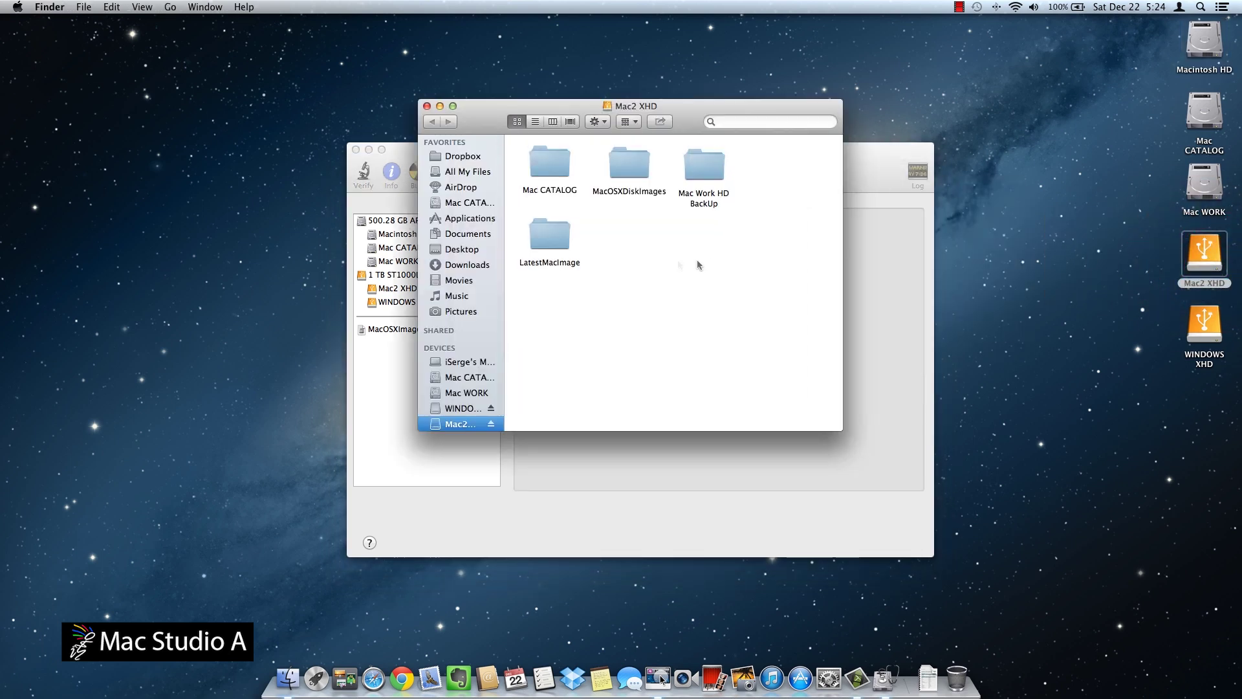
{"action": "double_click", "coordinate": [548, 242]}
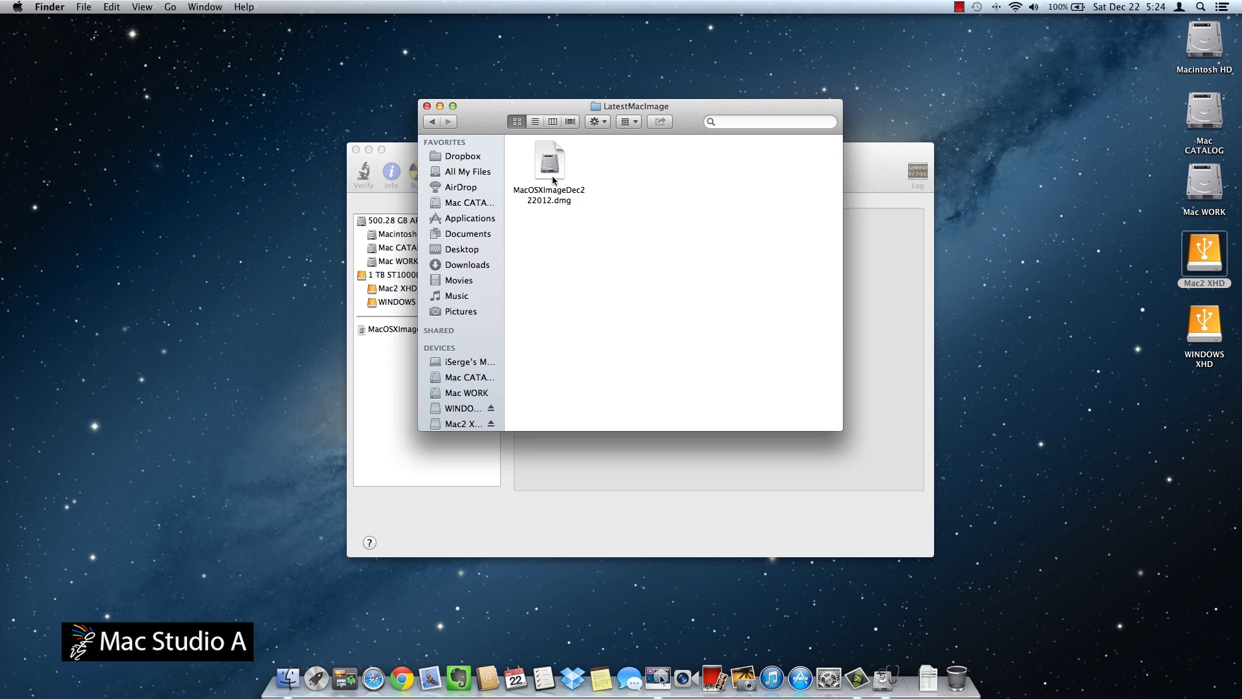
{"action": "right_click", "coordinate": [547, 171]}
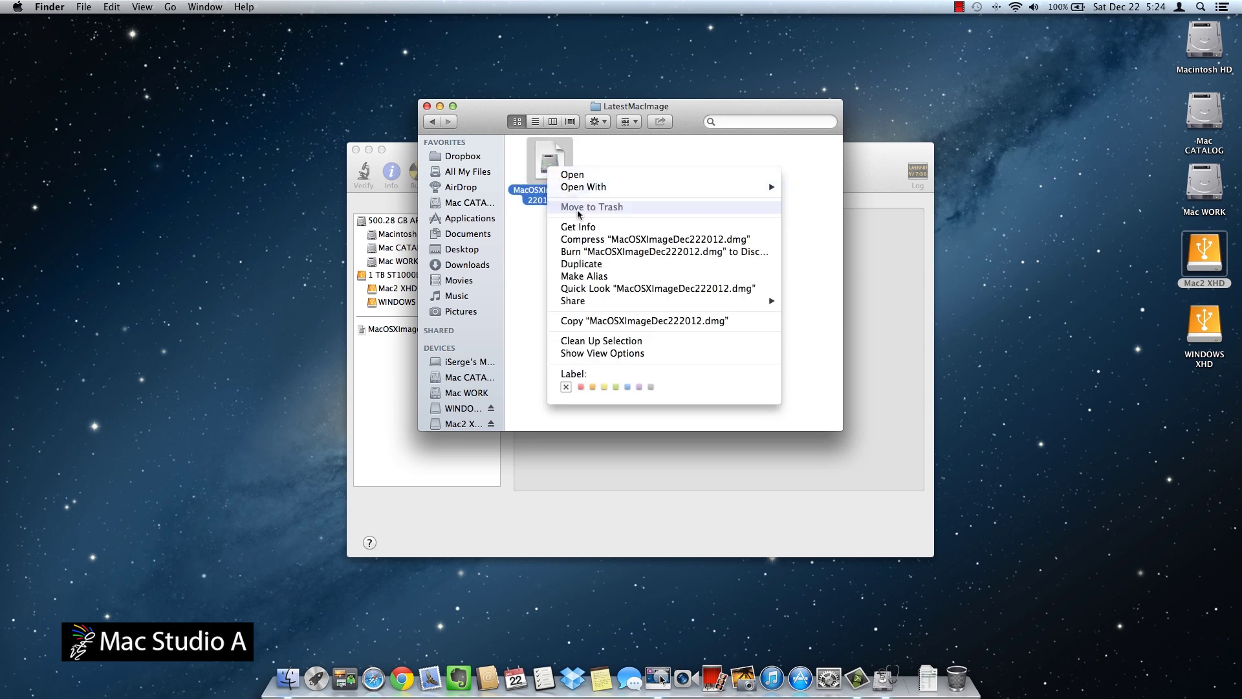
{"action": "left_click", "coordinate": [578, 228]}
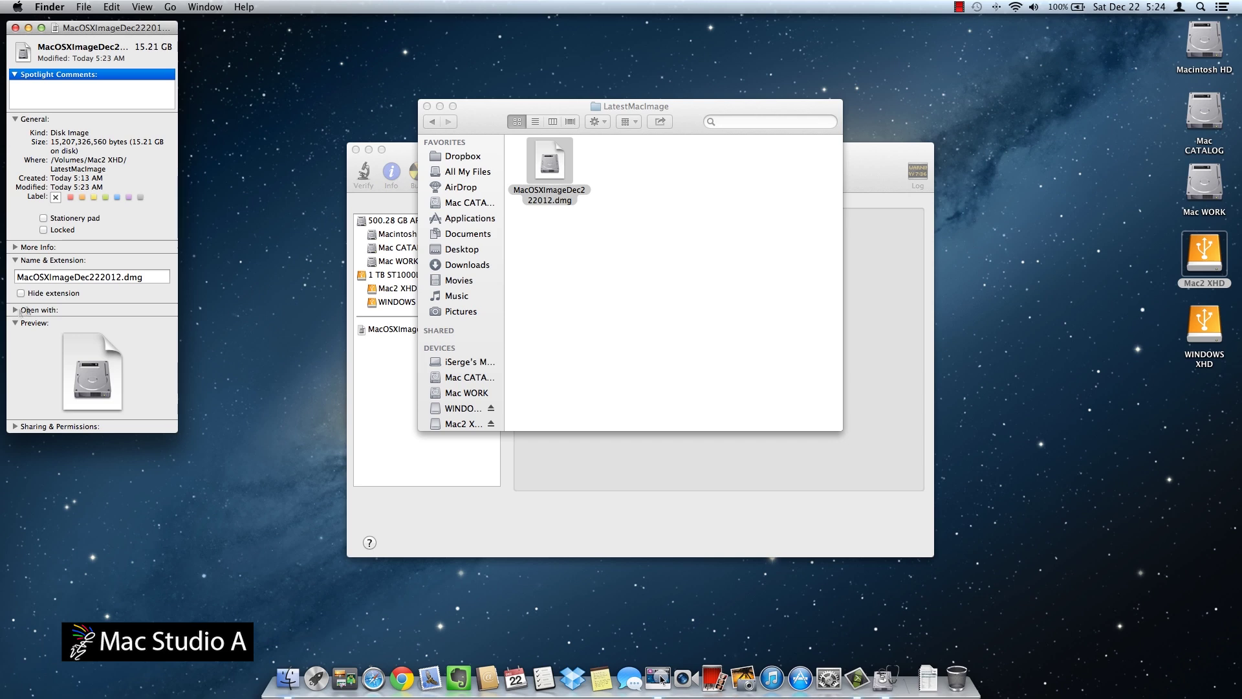
Step: Close the Info window, the LatestMacImage Finder window and Disk Utility
{"action": "left_click", "coordinate": [16, 28]}
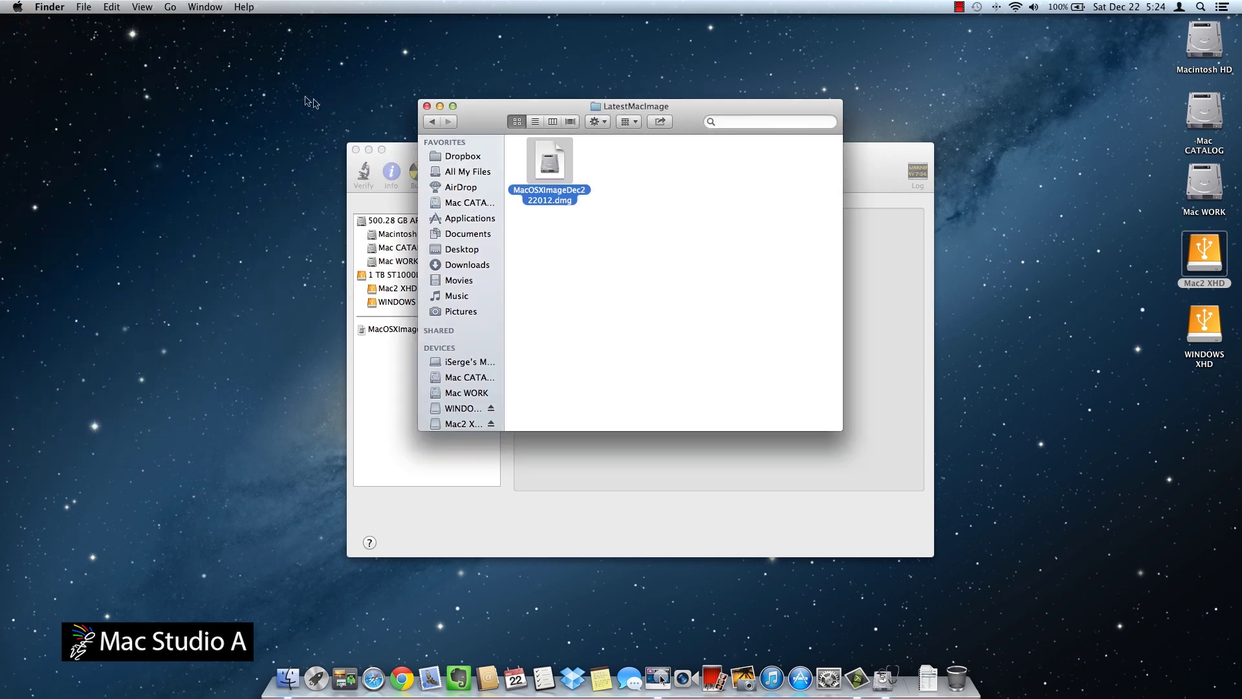
{"action": "left_click", "coordinate": [427, 106]}
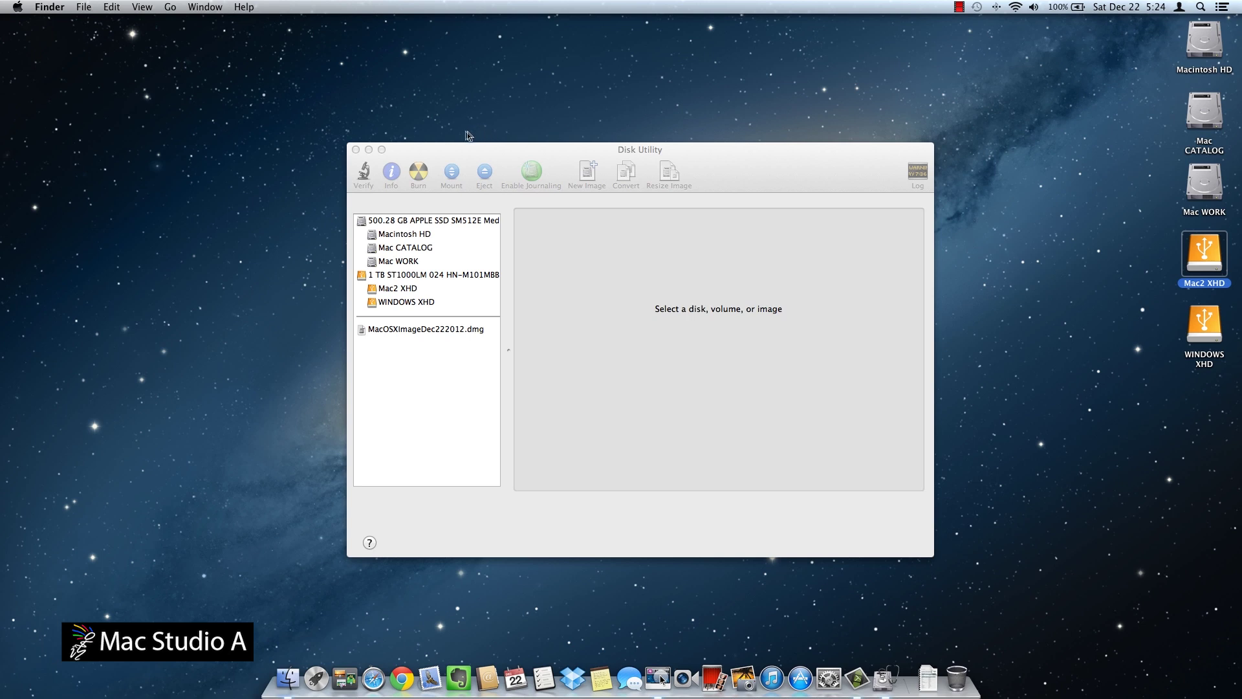
{"action": "left_click", "coordinate": [356, 150]}
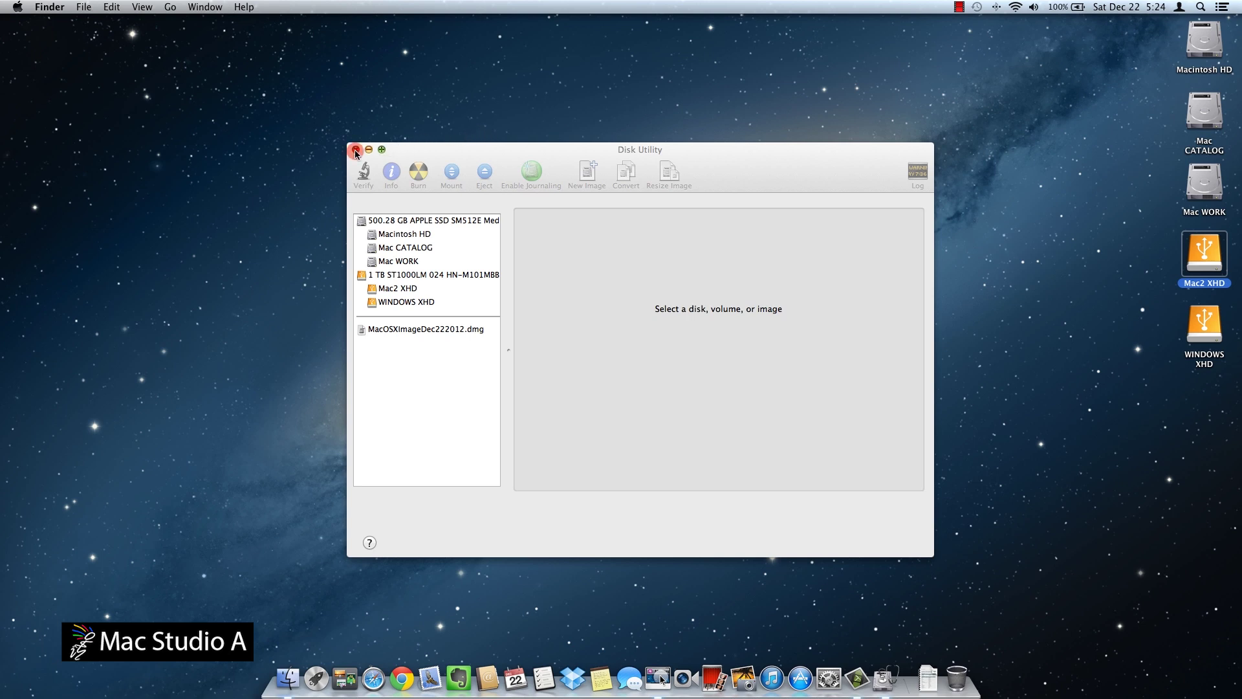